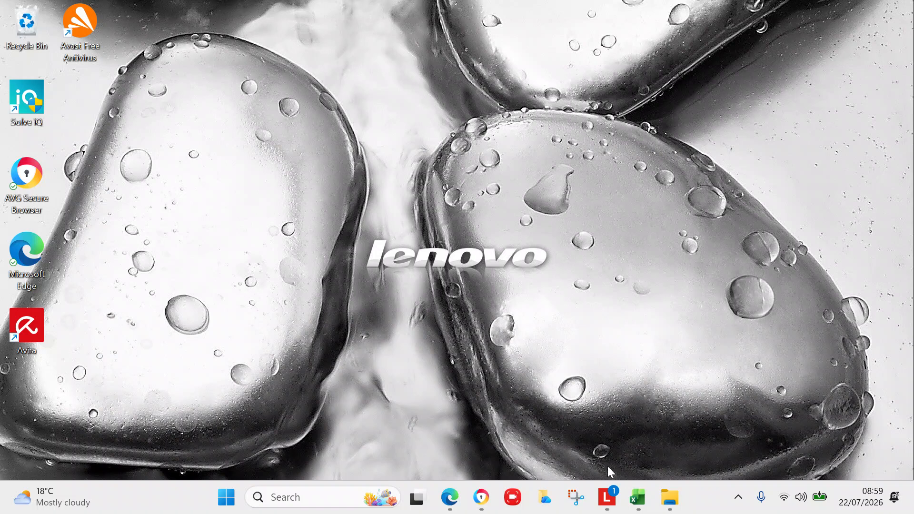
Step: Switch to the Excel workbook and enter 22 Jul 26 as the end date of Lesson 9 in the project timeline
{"action": "left_click", "coordinate": [639, 502]}
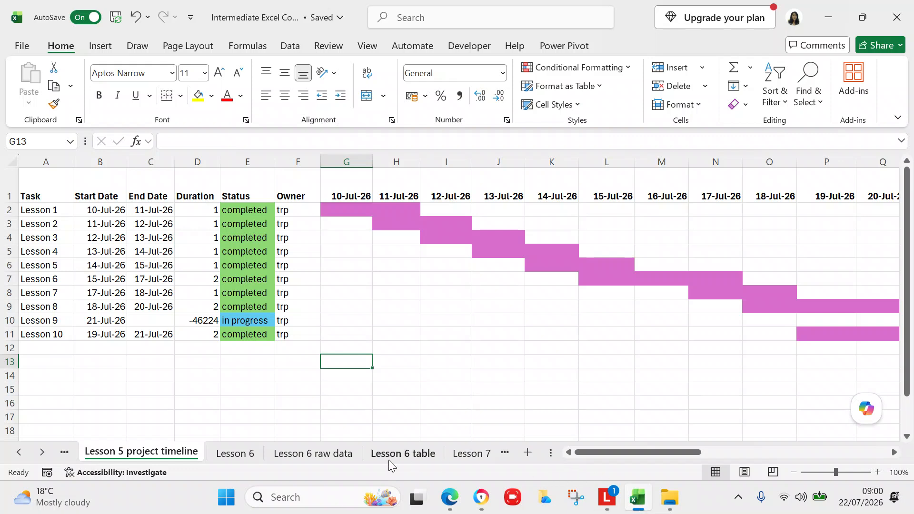
{"action": "left_click", "coordinate": [167, 321]}
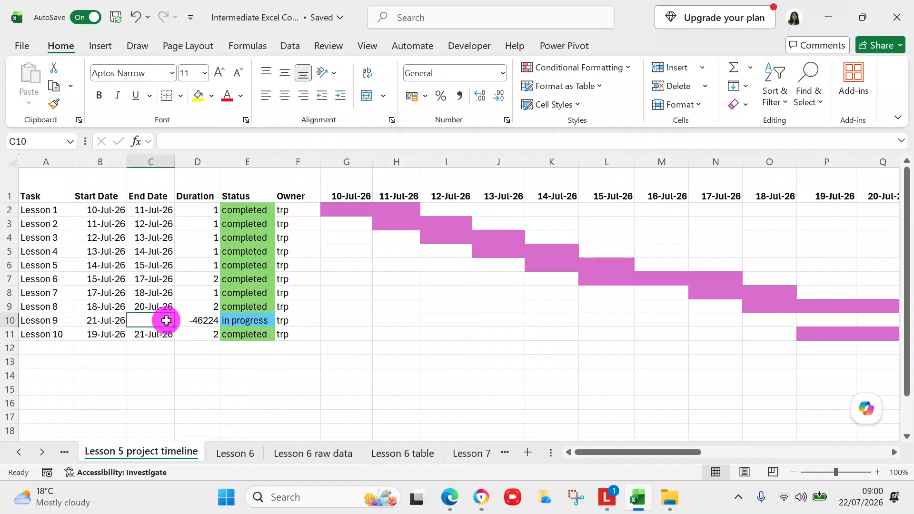
{"action": "type", "text": "22 ju"}
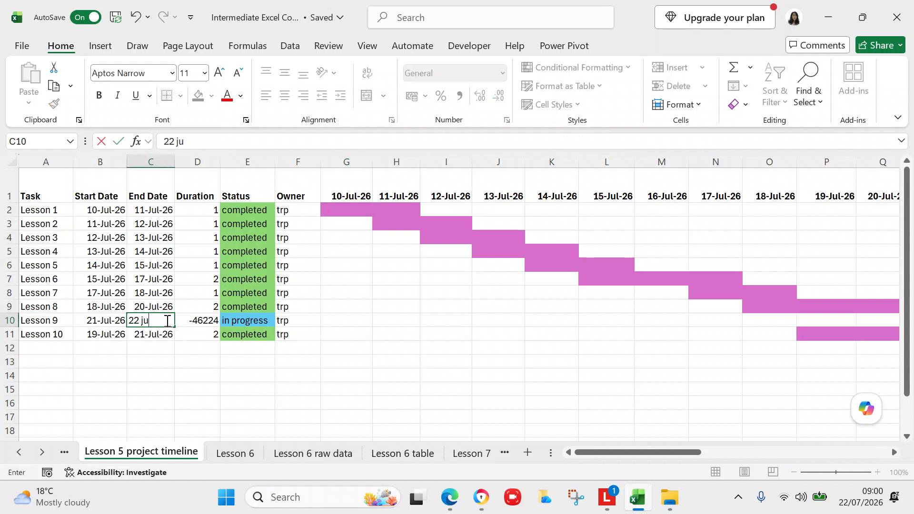
{"action": "type", "text": "l 26"}
{"action": "key", "text": "Return"}
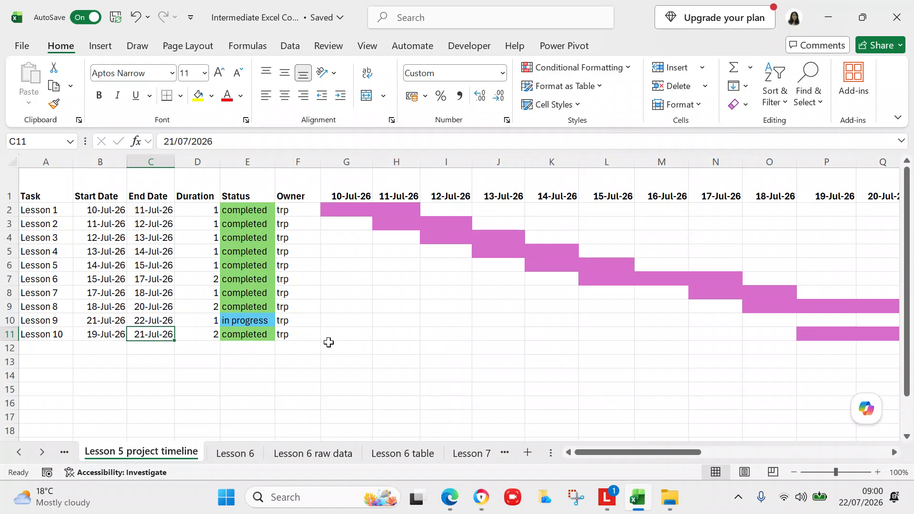
Step: Set the status of Lesson 9 to completed in the project timeline
{"action": "left_click", "coordinate": [257, 321]}
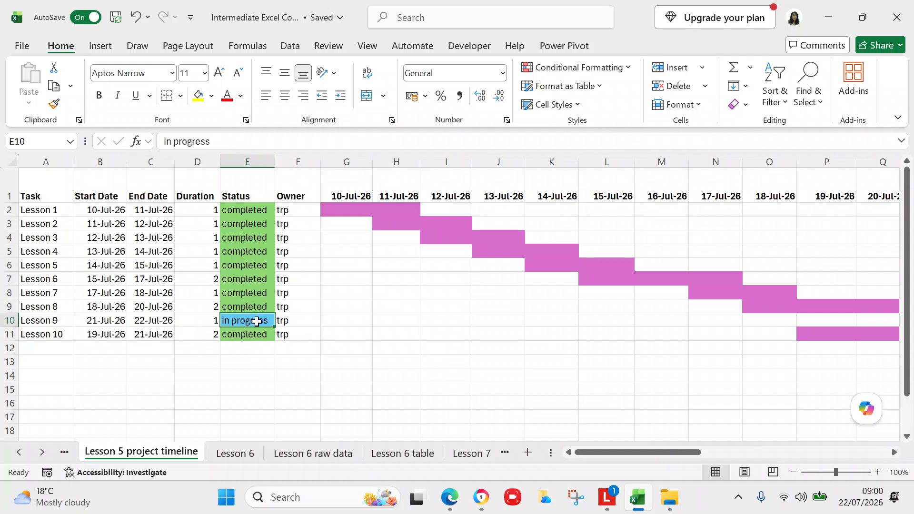
{"action": "type", "text": "completed"}
{"action": "key", "text": "Return"}
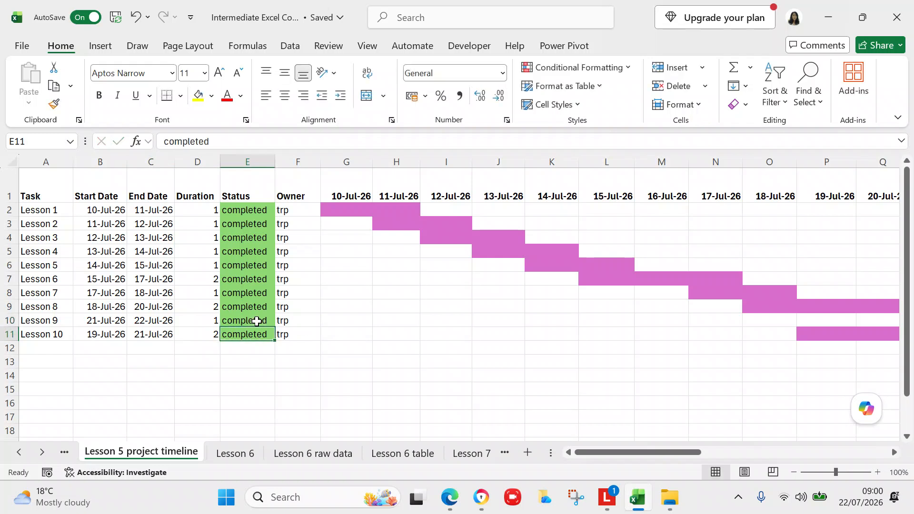
{"action": "left_click", "coordinate": [341, 364]}
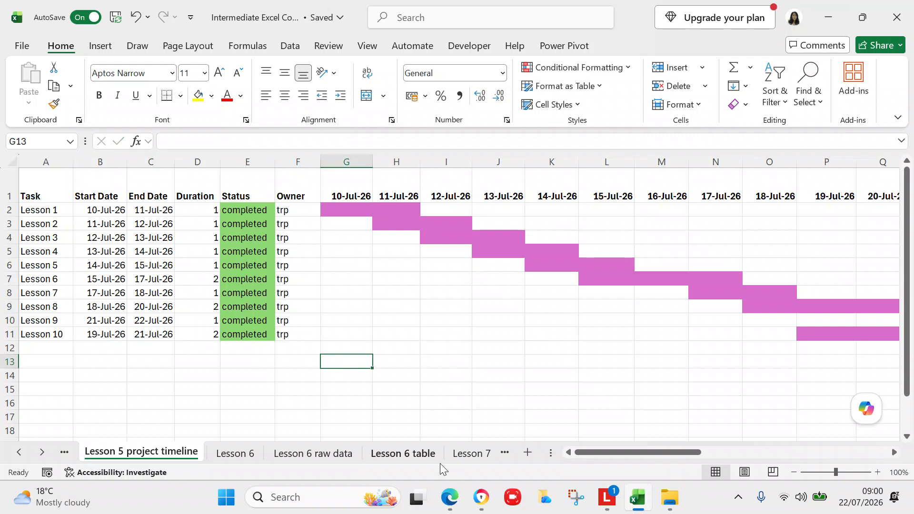
Step: Check the timeline bars, view the Lesson 9 notes sheet and open the Lesson 9 combo chart sheet
{"action": "left_click_drag", "start_coordinate": [599, 457], "coordinate": [636, 455]}
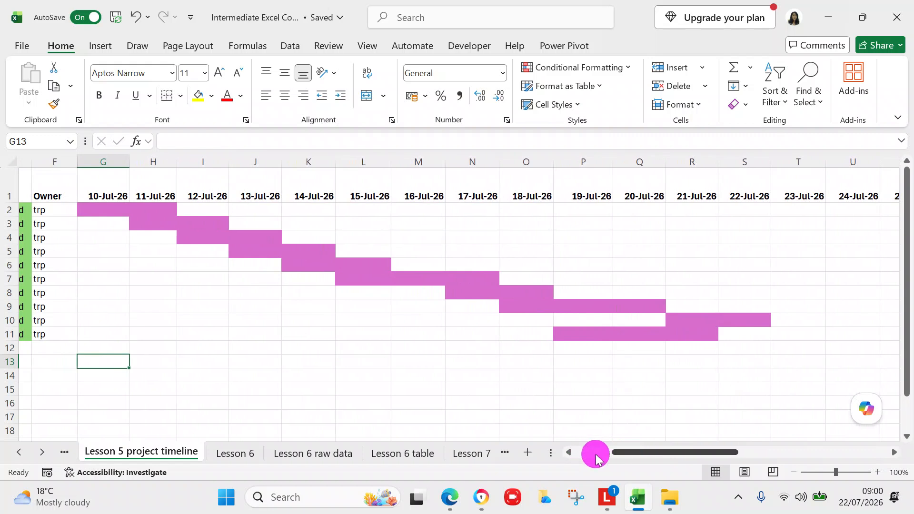
{"action": "left_click_drag", "start_coordinate": [633, 458], "coordinate": [632, 453]}
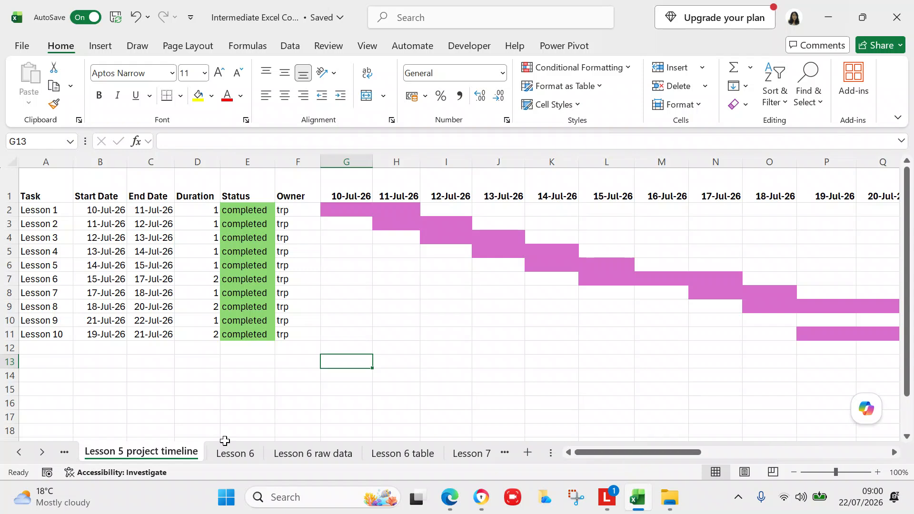
{"action": "left_click_drag", "start_coordinate": [42, 457], "coordinate": [41, 456]}
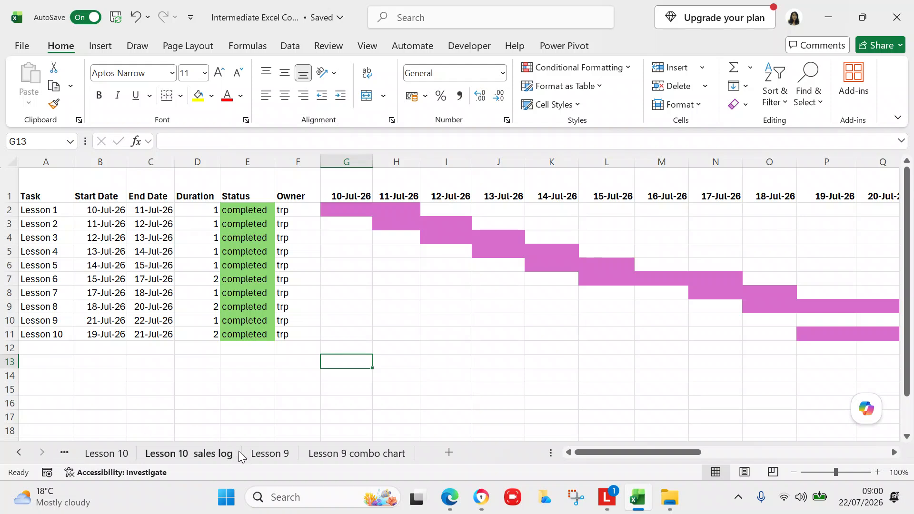
{"action": "left_click", "coordinate": [265, 454]}
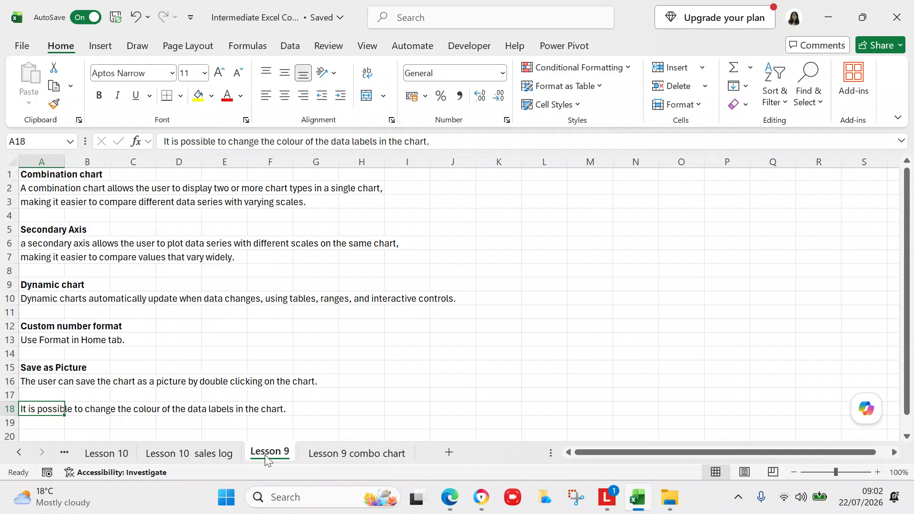
{"action": "left_click", "coordinate": [321, 452]}
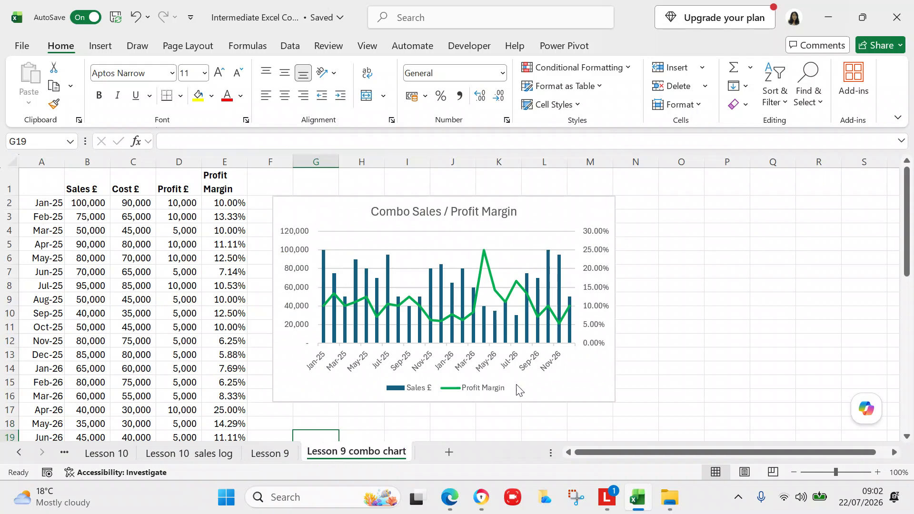
Step: Change the profit column header in cell D1 to "Net Profit £"
{"action": "left_click_drag", "start_coordinate": [905, 233], "coordinate": [907, 214]}
{"action": "left_click_drag", "start_coordinate": [905, 206], "coordinate": [901, 183]}
{"action": "left_click", "coordinate": [165, 180]}
{"action": "left_click", "coordinate": [165, 141]}
{"action": "type", "text": "Net"}
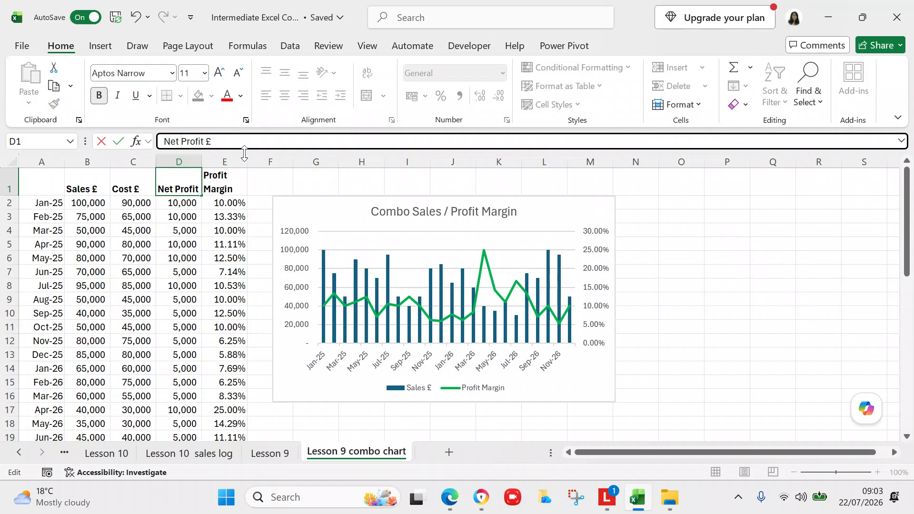
{"action": "key", "text": "Return"}
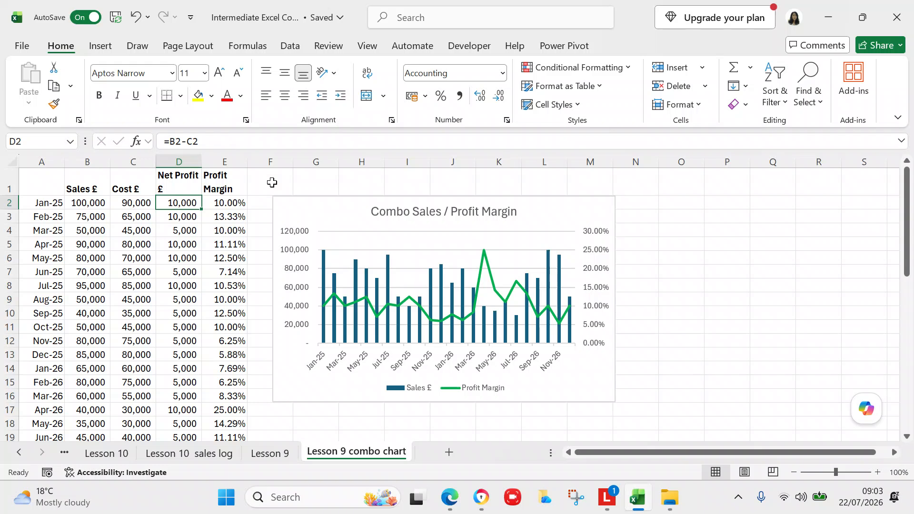
Step: Examine the formulas behind the January 2025 net profit in D2 and profit margin in E2
{"action": "left_click", "coordinate": [224, 201]}
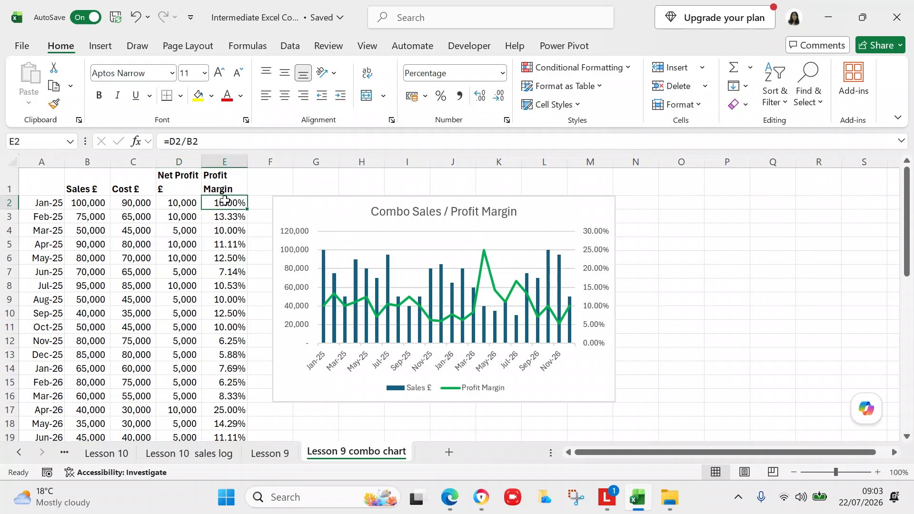
{"action": "left_click", "coordinate": [190, 203]}
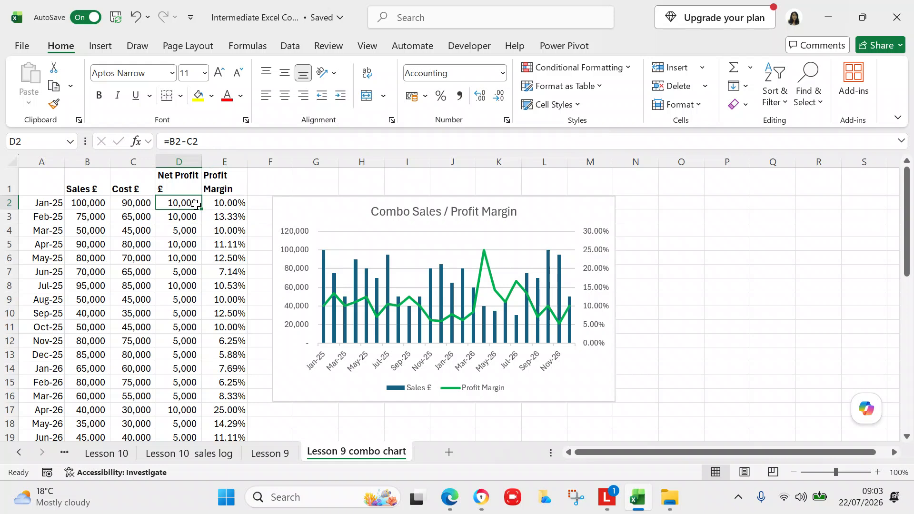
{"action": "left_click", "coordinate": [249, 204]}
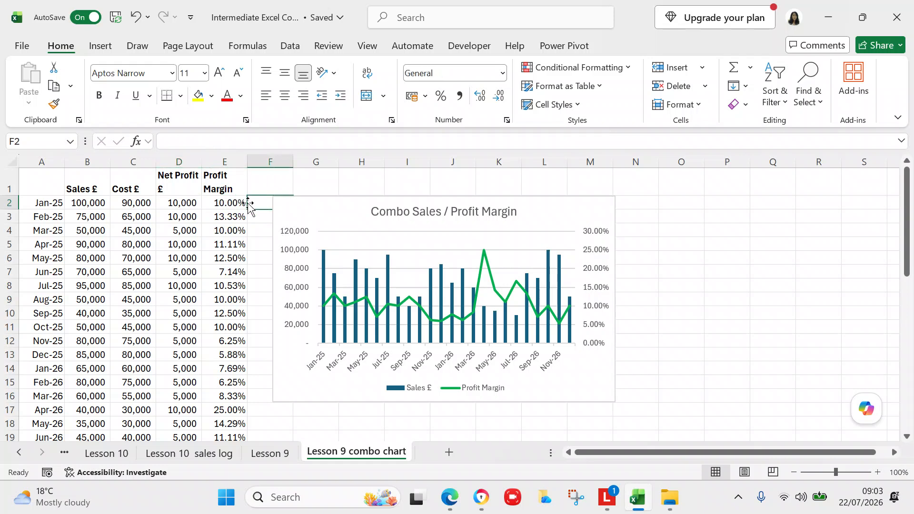
{"action": "left_click", "coordinate": [237, 204]}
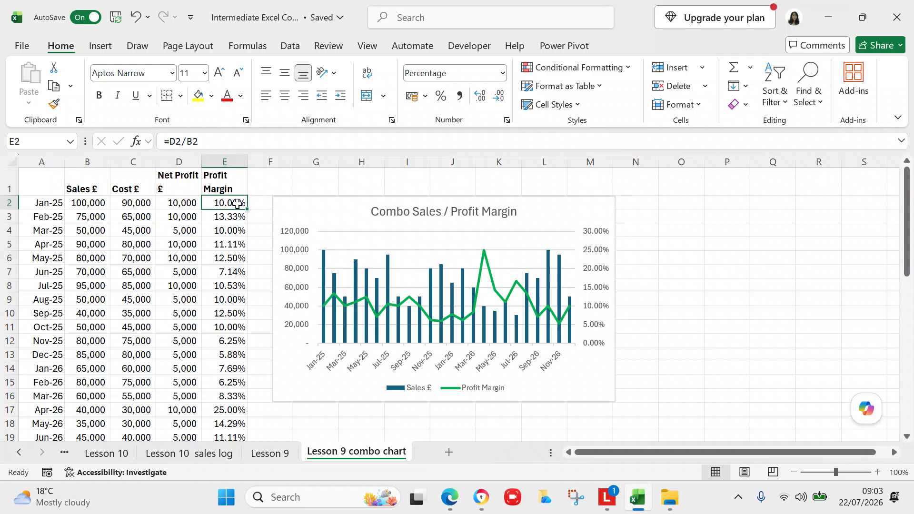
{"action": "left_click", "coordinate": [307, 175]}
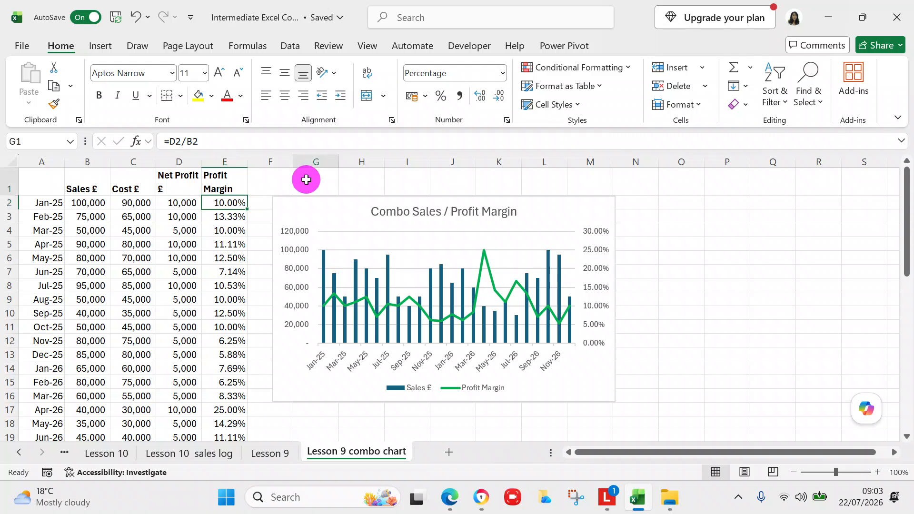
{"action": "left_click", "coordinate": [217, 202]}
{"action": "key", "text": "shift+Down"}
{"action": "key", "text": "shift+Down"}
{"action": "key", "text": "shift+Down"}
{"action": "key", "text": "shift+Down"}
{"action": "key", "text": "shift+Down"}
{"action": "key", "text": "shift+Down"}
{"action": "key", "text": "shift+Down"}
{"action": "key", "text": "shift+Down"}
{"action": "key", "text": "shift+Down"}
{"action": "key", "text": "shift+Down"}
{"action": "key", "text": "shift+Down"}
{"action": "key", "text": "shift+Down"}
{"action": "key", "text": "shift+Down"}
{"action": "key", "text": "shift+Down"}
{"action": "key", "text": "shift+Down"}
{"action": "key", "text": "shift+Down"}
{"action": "key", "text": "shift+Down"}
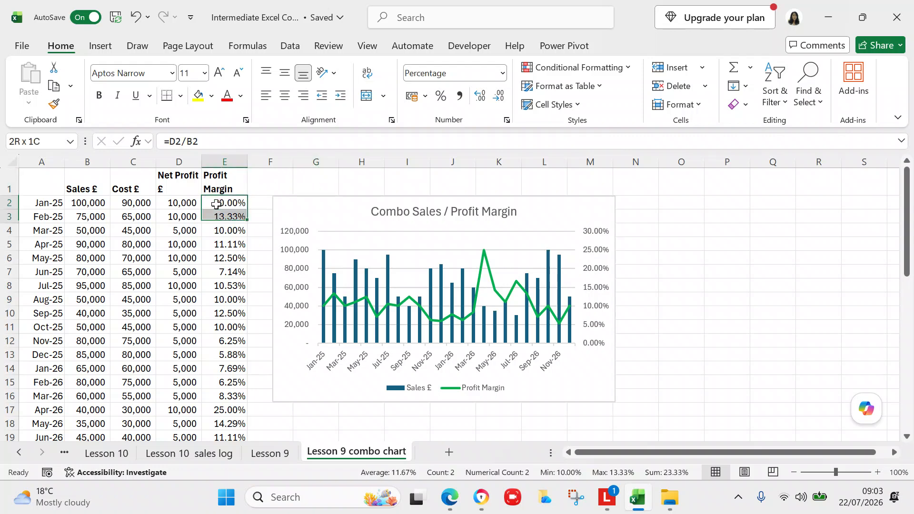
{"action": "key", "text": "shift+Down"}
{"action": "key", "text": "shift+Down"}
{"action": "key", "text": "shift+Down"}
{"action": "key", "text": "shift+Down"}
{"action": "key", "text": "shift+Down"}
{"action": "key", "text": "shift+Down"}
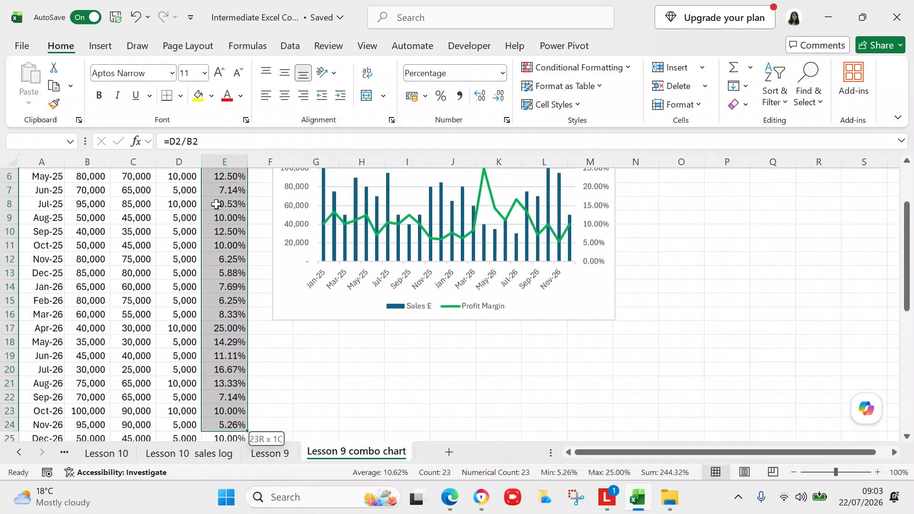
{"action": "left_click", "coordinate": [218, 230]}
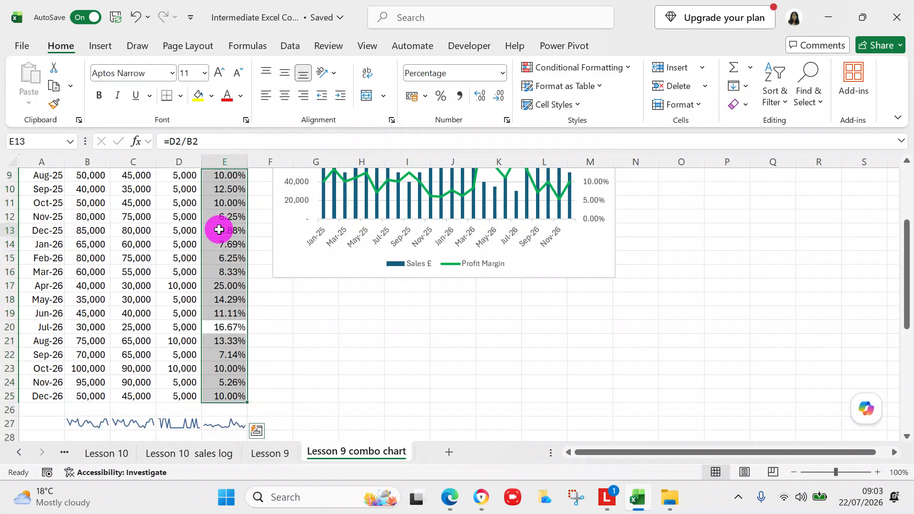
{"action": "right_click", "coordinate": [219, 230]}
{"action": "left_click", "coordinate": [540, 407]}
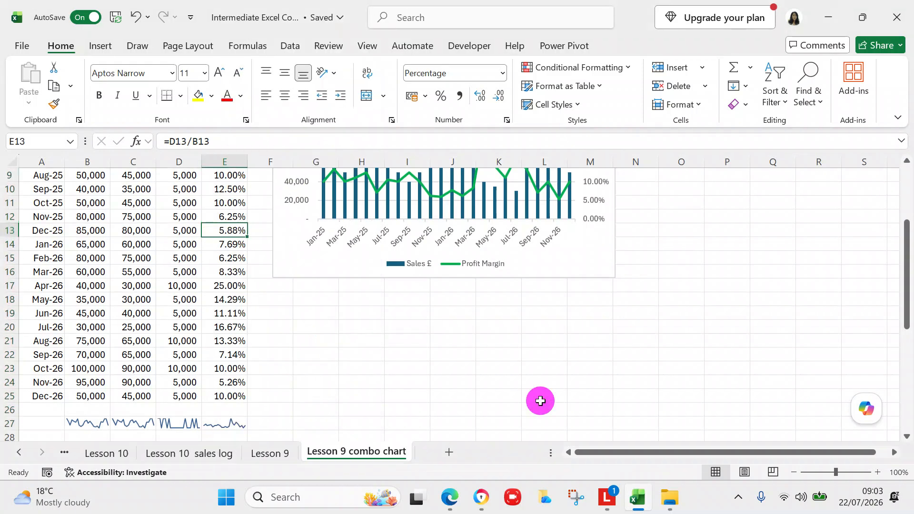
Step: Review the number format of the profit margins in E2:E25 and keep Percentage with 2 decimal places
{"action": "left_click_drag", "start_coordinate": [906, 316], "coordinate": [907, 224]}
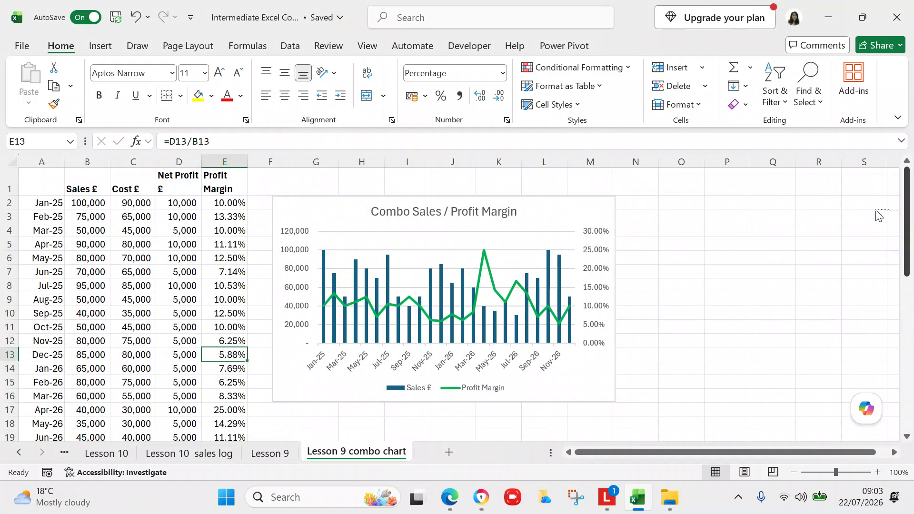
{"action": "left_click", "coordinate": [223, 202]}
{"action": "key", "text": "shift+Down"}
{"action": "key", "text": "shift+Down"}
{"action": "key", "text": "shift+Down"}
{"action": "key", "text": "shift+Down"}
{"action": "key", "text": "shift+Down"}
{"action": "key", "text": "shift+Down"}
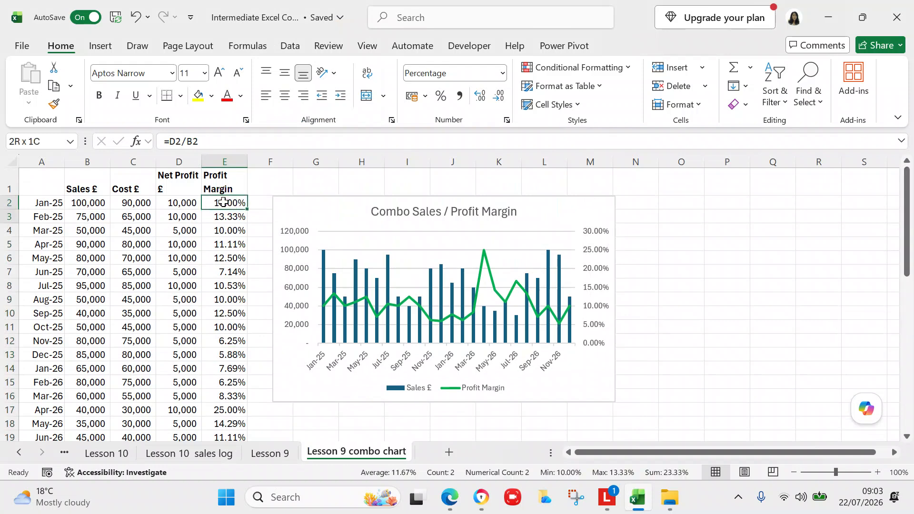
{"action": "key", "text": "shift+Down"}
{"action": "key", "text": "shift+Down"}
{"action": "key", "text": "shift+Down"}
{"action": "key", "text": "shift+Down"}
{"action": "key", "text": "shift+Down"}
{"action": "key", "text": "shift+Down"}
{"action": "key", "text": "shift+Down"}
{"action": "key", "text": "shift+Down"}
{"action": "key", "text": "shift+Down"}
{"action": "key", "text": "shift+Down"}
{"action": "key", "text": "shift+Down"}
{"action": "key", "text": "shift+Down"}
{"action": "key", "text": "shift+Down"}
{"action": "key", "text": "shift+Down"}
{"action": "key", "text": "shift+Down"}
{"action": "key", "text": "shift+Down"}
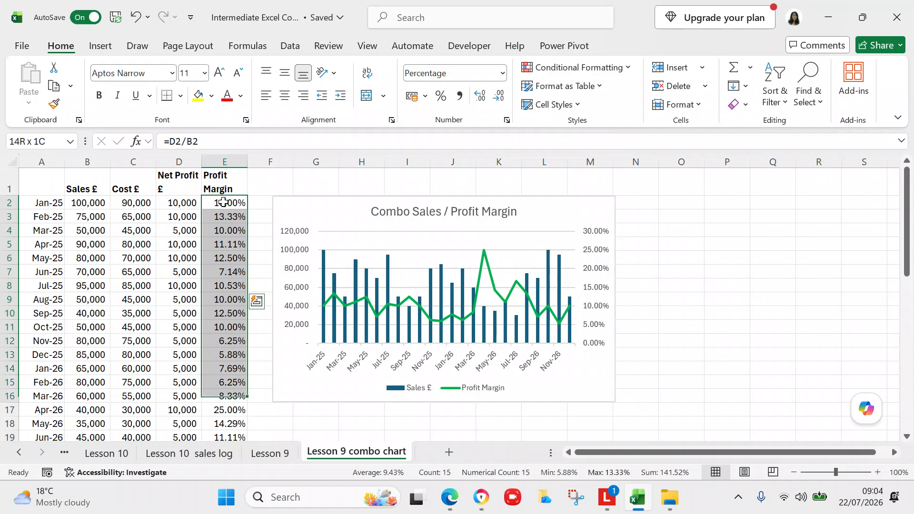
{"action": "key", "text": "shift+Down"}
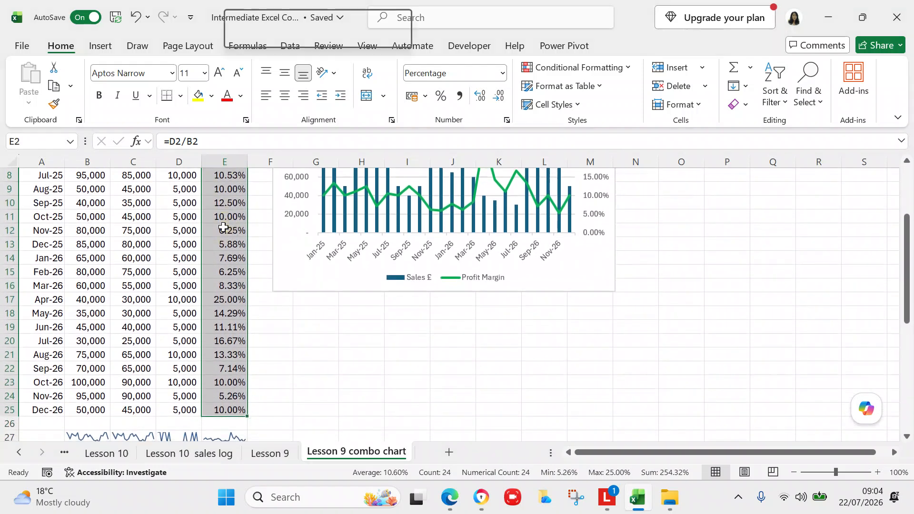
{"action": "right_click", "coordinate": [224, 227]}
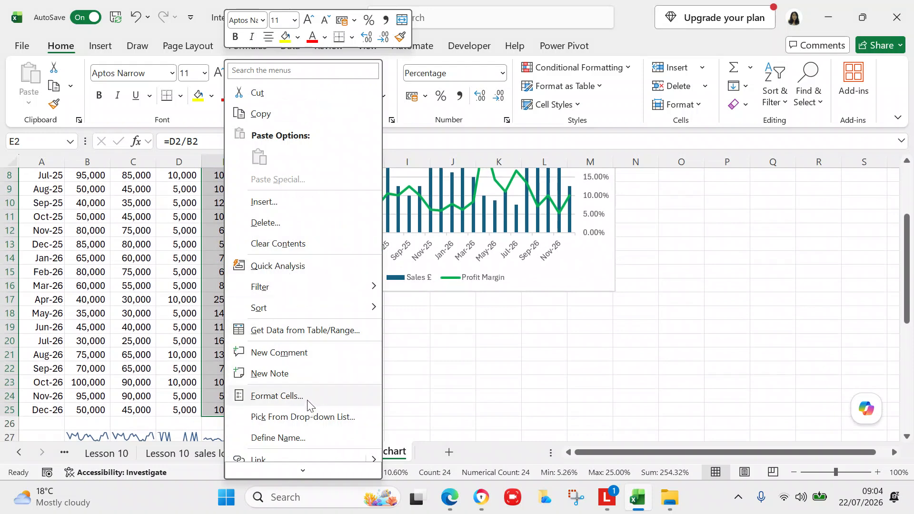
{"action": "left_click", "coordinate": [307, 399]}
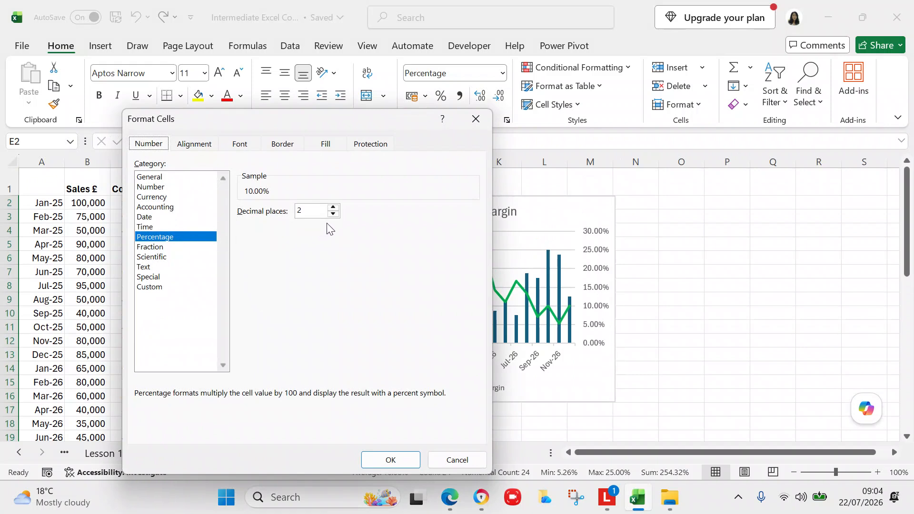
{"action": "left_click", "coordinate": [388, 460]}
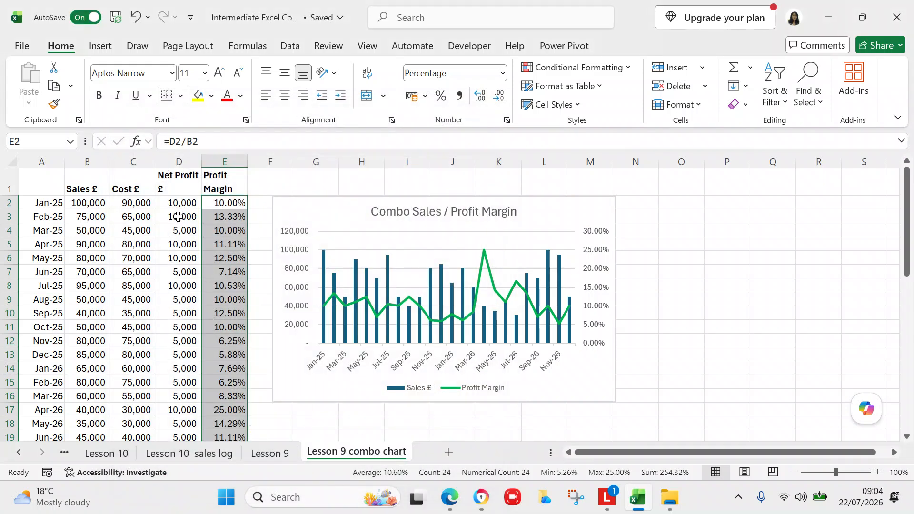
Step: Review the number format of the sales, cost and net profit figures in B2:D25, keeping Accounting with 0 decimal places and no symbol
{"action": "left_click", "coordinate": [82, 203], "text": "ctrl"}
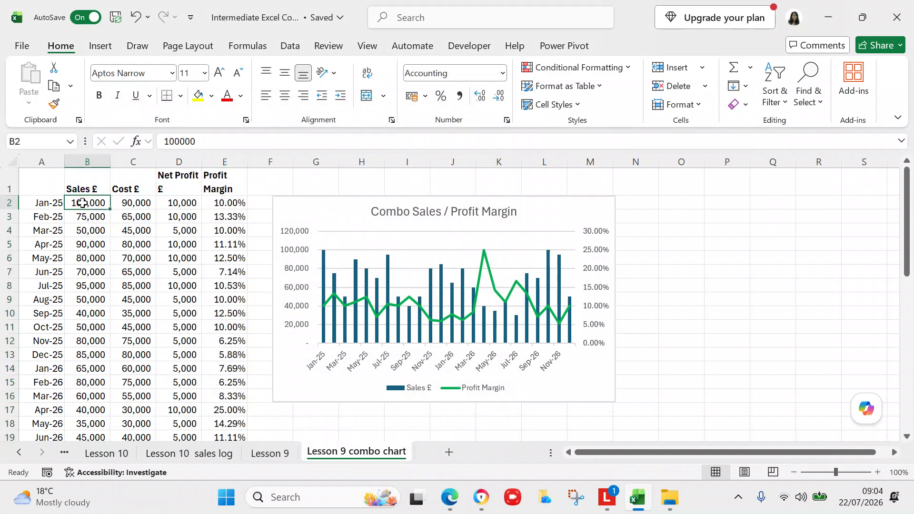
{"action": "key", "text": "shift+Right"}
{"action": "key", "text": "shift+Right"}
{"action": "key", "text": "shift+Down"}
{"action": "key", "text": "shift+Down"}
{"action": "key", "text": "shift+Down"}
{"action": "key", "text": "shift+Down"}
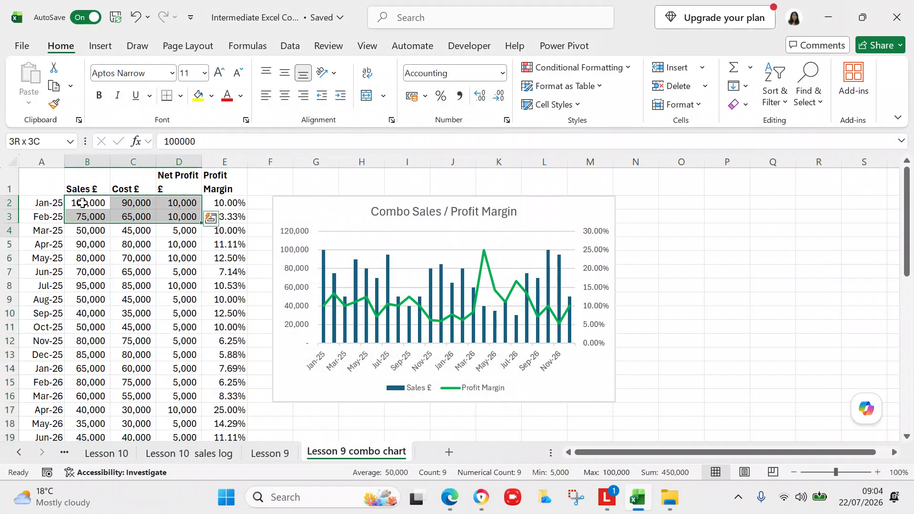
{"action": "key", "text": "shift+Down"}
{"action": "key", "text": "shift+Down"}
{"action": "key", "text": "shift+Down"}
{"action": "key", "text": "shift+Down"}
{"action": "key", "text": "shift+Down"}
{"action": "key", "text": "shift+Down"}
{"action": "key", "text": "shift+Down"}
{"action": "key", "text": "shift+Down"}
{"action": "key", "text": "shift+Down"}
{"action": "key", "text": "shift+Down"}
{"action": "key", "text": "shift+Down"}
{"action": "key", "text": "shift+Down"}
{"action": "key", "text": "shift+Down"}
{"action": "key", "text": "shift+Down"}
{"action": "key", "text": "shift+Down"}
{"action": "key", "text": "shift+Down"}
{"action": "key", "text": "shift+Down"}
{"action": "key", "text": "shift+Down"}
{"action": "key", "text": "shift+Down"}
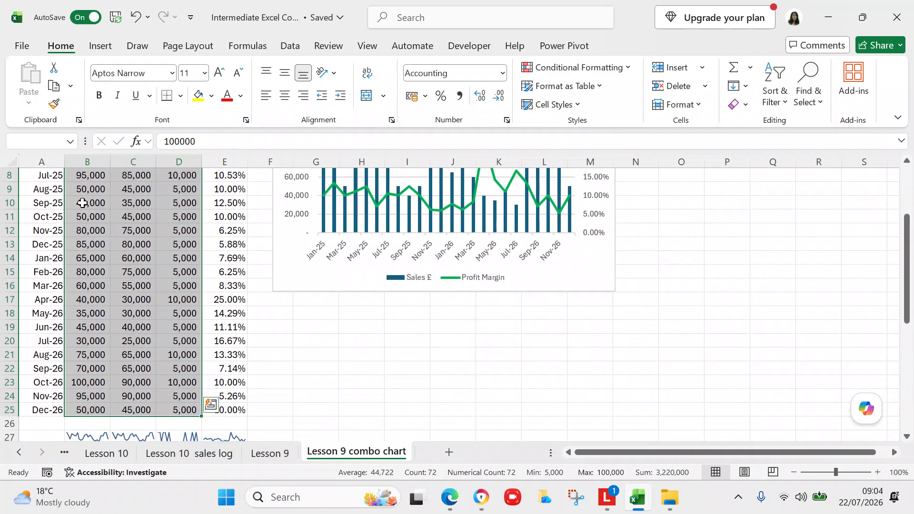
{"action": "right_click", "coordinate": [128, 248]}
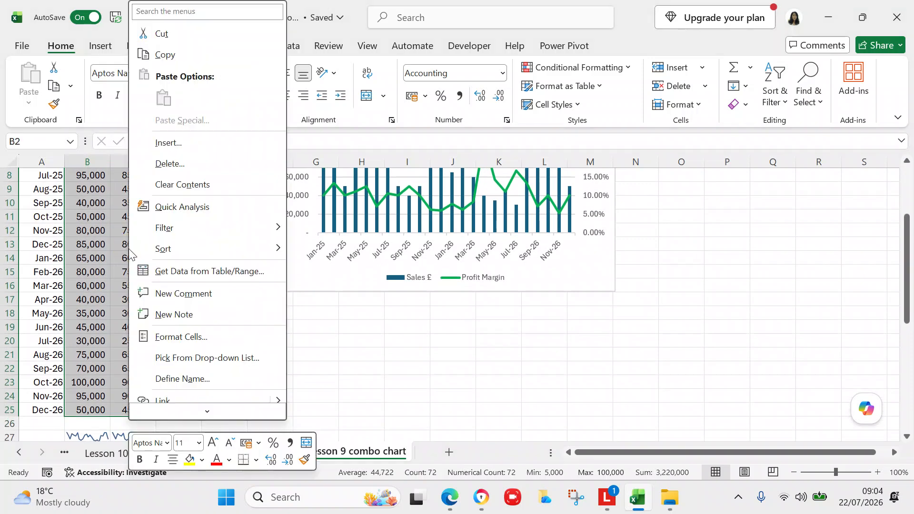
{"action": "left_click", "coordinate": [181, 333]}
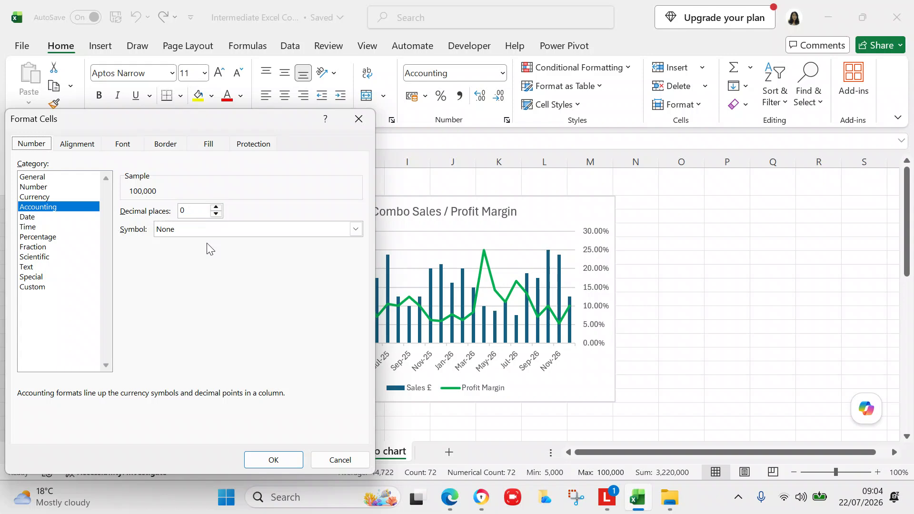
{"action": "left_click", "coordinate": [268, 463]}
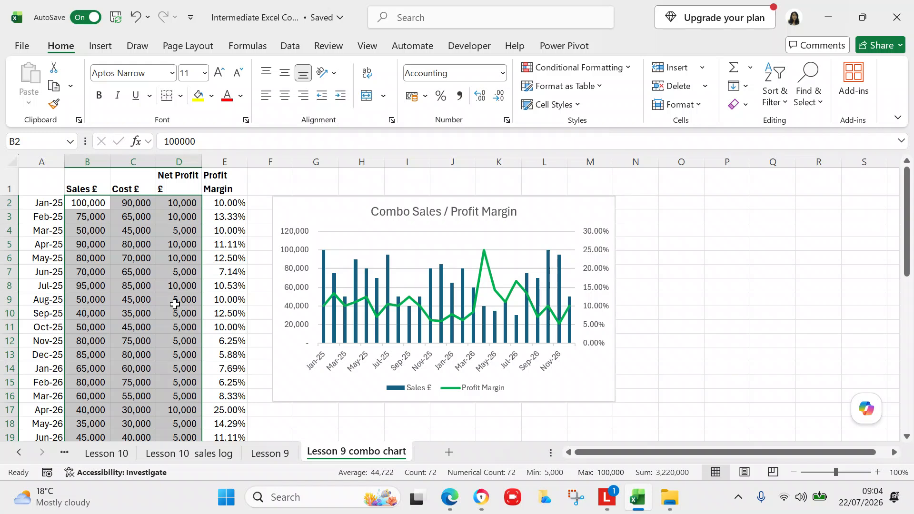
Step: Try to create a line sparkline in B27 from data range A2:A25
{"action": "left_click_drag", "start_coordinate": [907, 253], "coordinate": [911, 352]}
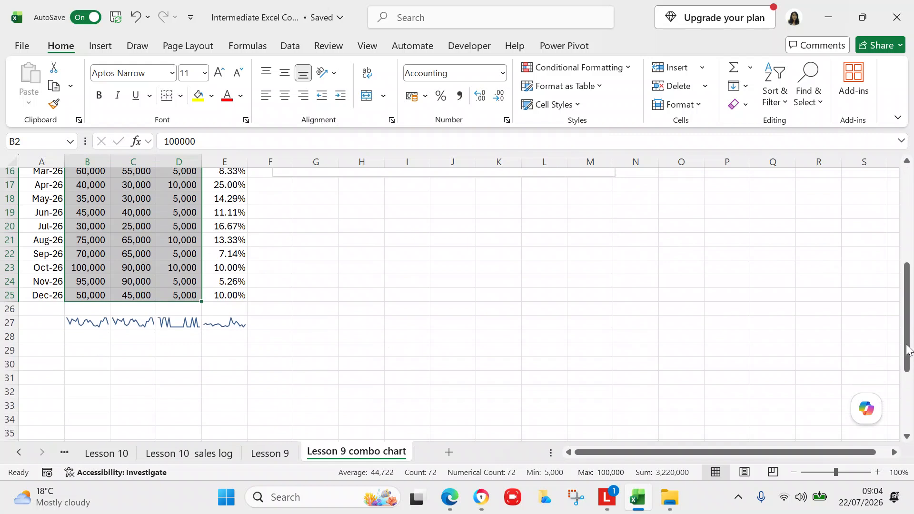
{"action": "left_click", "coordinate": [102, 321]}
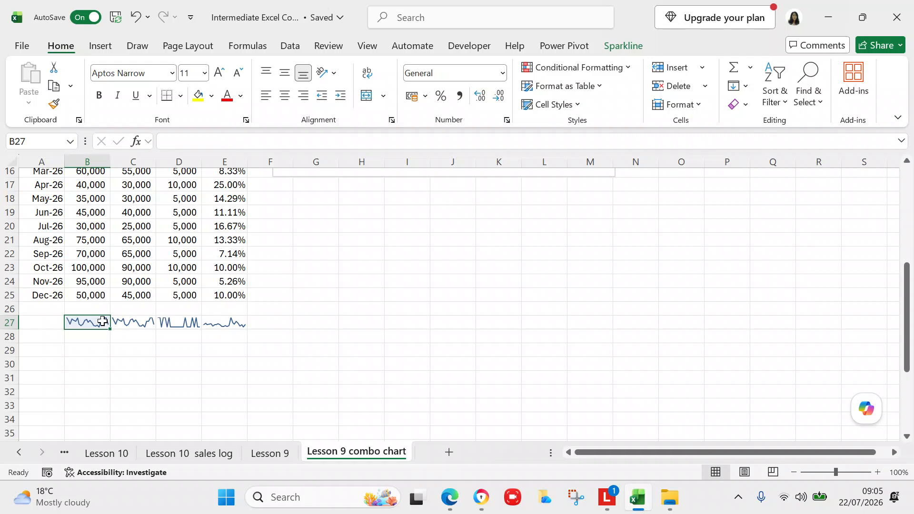
{"action": "left_click", "coordinate": [101, 48]}
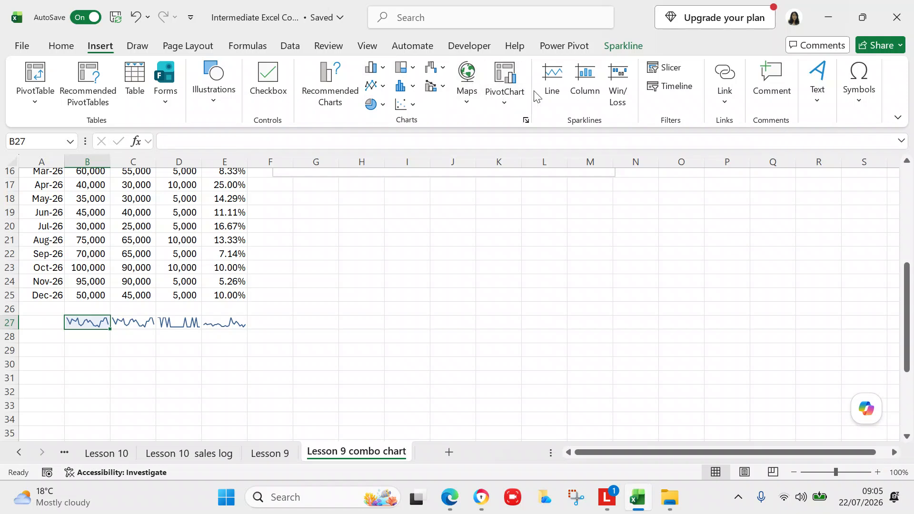
{"action": "left_click", "coordinate": [550, 95]}
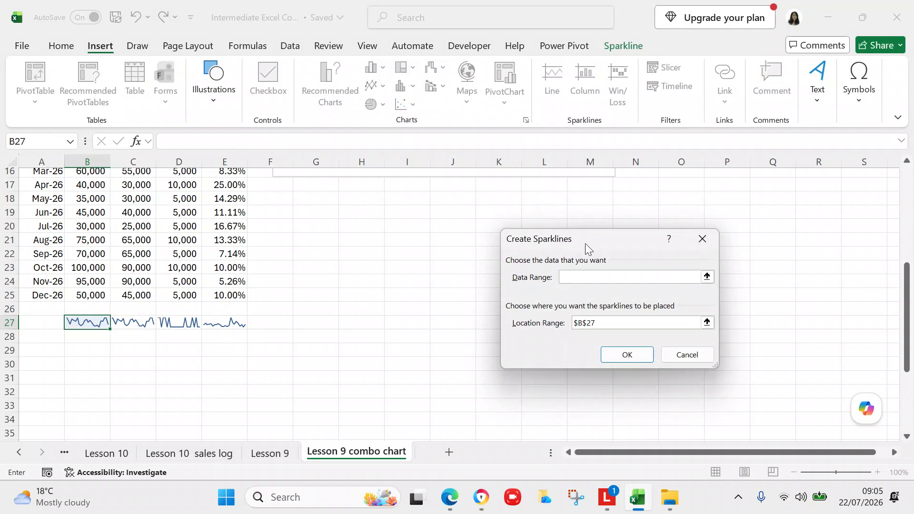
{"action": "left_click", "coordinate": [581, 278]}
{"action": "type", "text": "a2:a25"}
{"action": "left_click", "coordinate": [682, 353]}
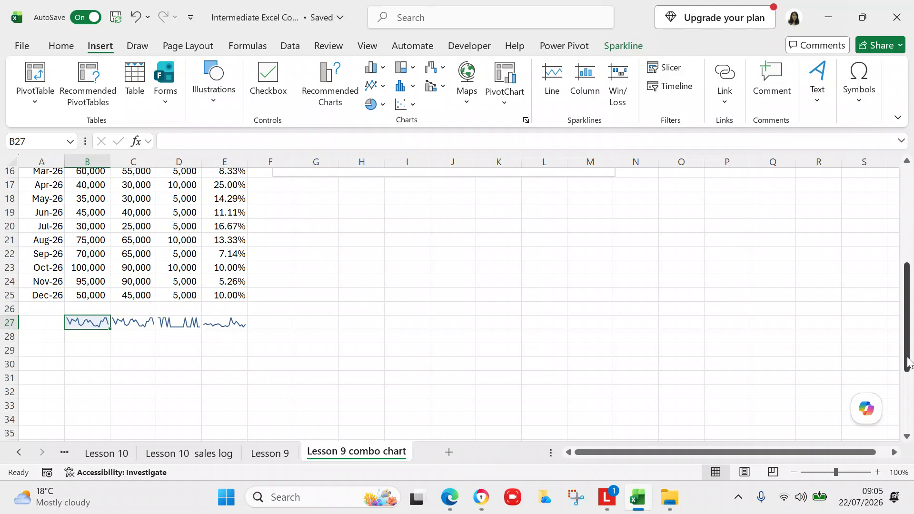
Step: Move the existing Combo Sales / Profit Margin chart away from the data so that it starts around column N
{"action": "left_click_drag", "start_coordinate": [907, 361], "coordinate": [897, 179]}
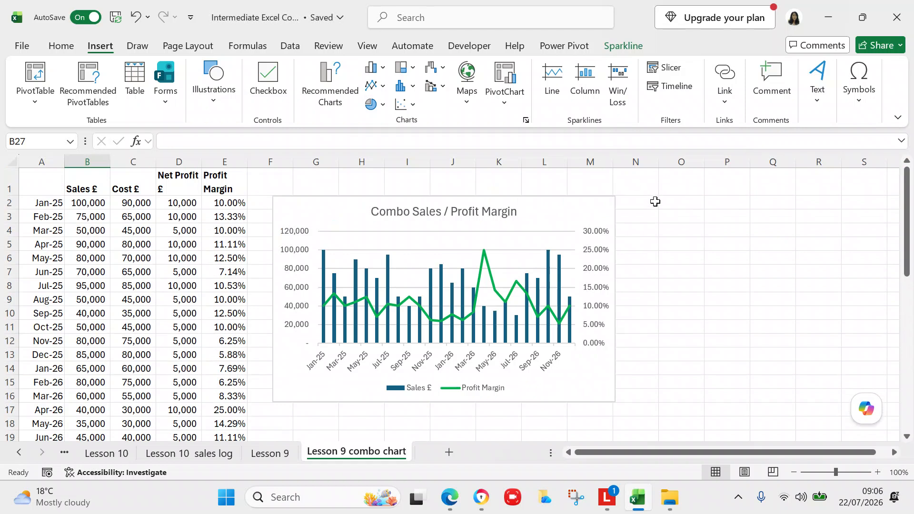
{"action": "left_click_drag", "start_coordinate": [584, 217], "coordinate": [832, 199]}
{"action": "left_click_drag", "start_coordinate": [815, 450], "coordinate": [847, 450]}
{"action": "left_click_drag", "start_coordinate": [769, 202], "coordinate": [910, 199]}
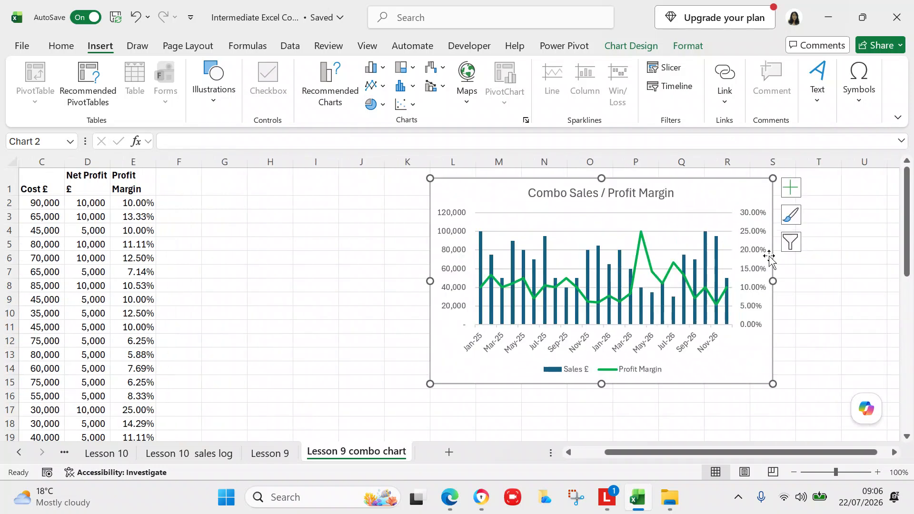
{"action": "left_click_drag", "start_coordinate": [724, 197], "coordinate": [866, 193]}
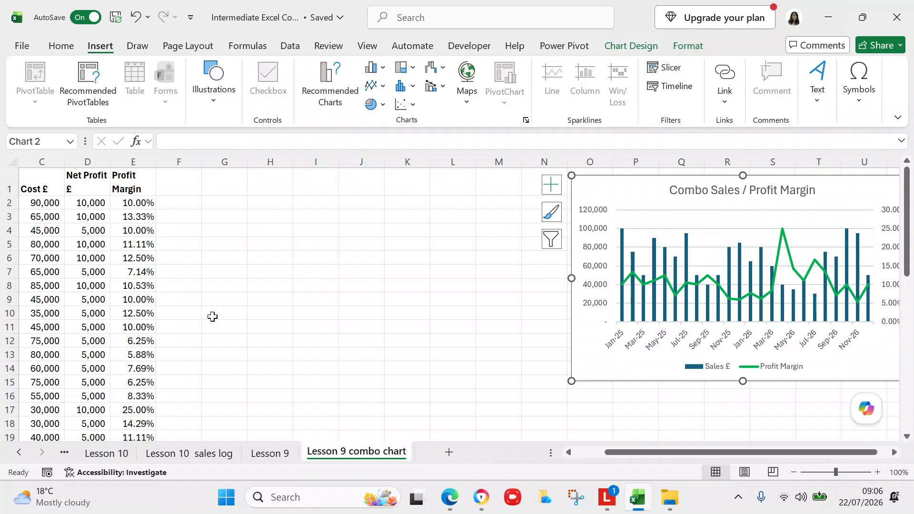
Step: Start a Combo chart from the month, sales and profit margin data in columns A, B and E
{"action": "left_click", "coordinate": [570, 452]}
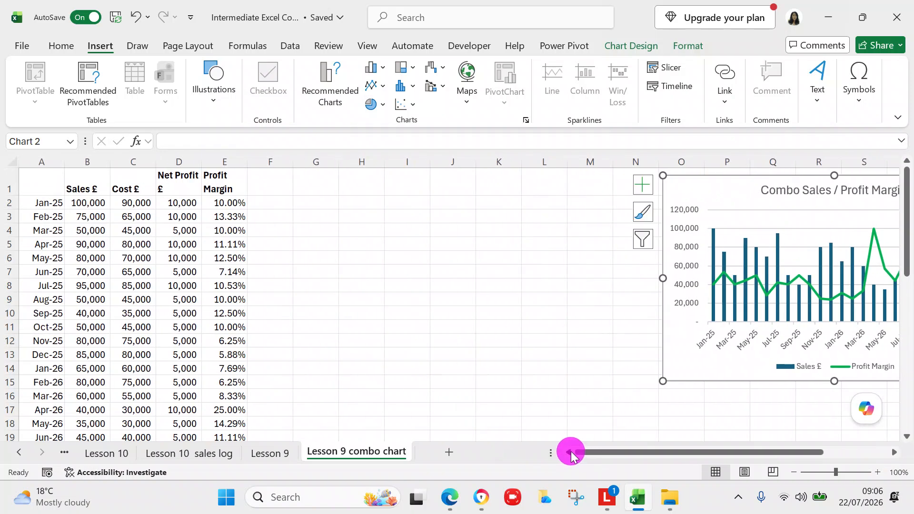
{"action": "left_click", "coordinate": [38, 174]}
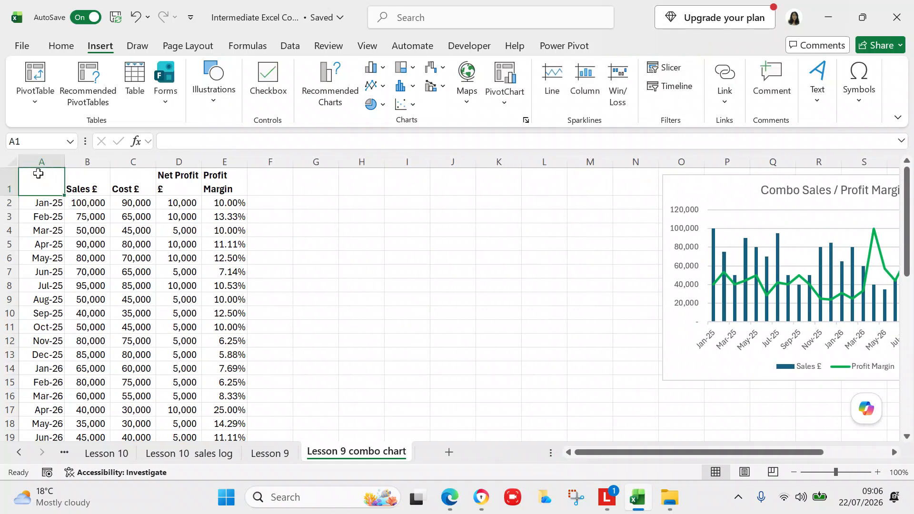
{"action": "left_click", "coordinate": [39, 160]}
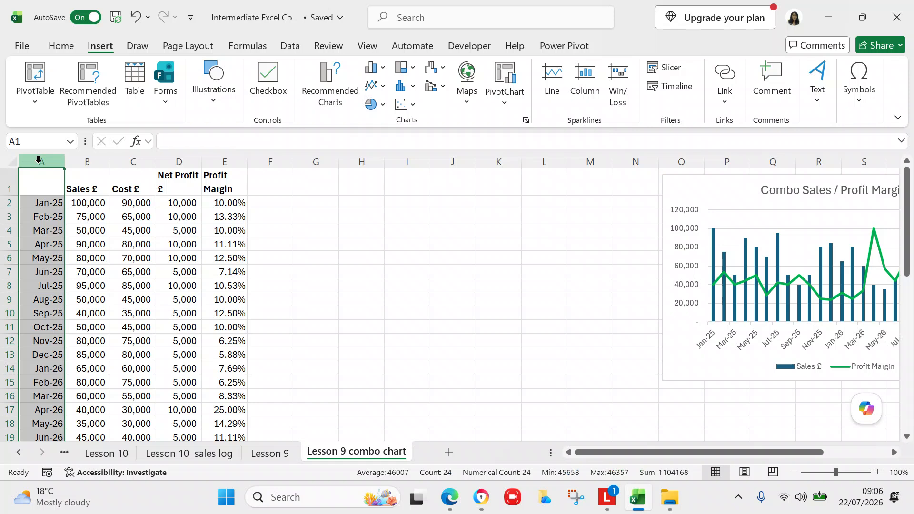
{"action": "key", "text": "shift+Right"}
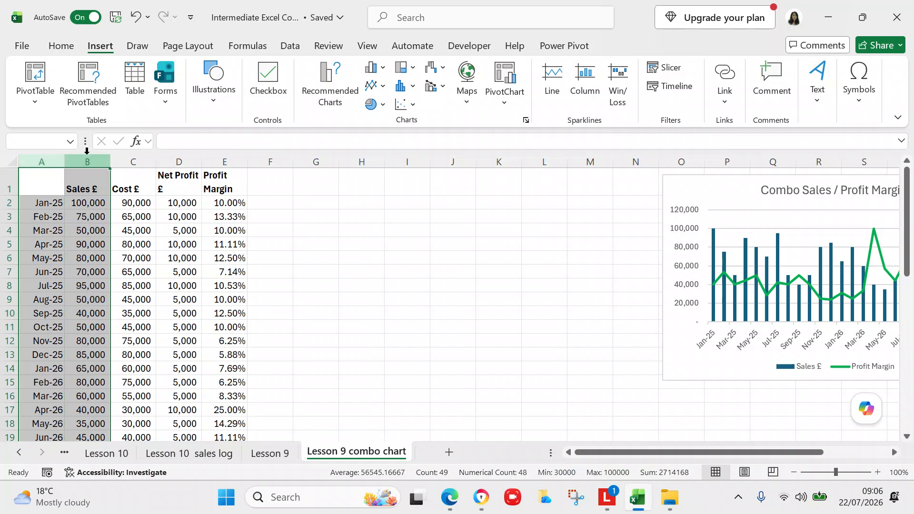
{"action": "left_click", "coordinate": [217, 162], "text": "ctrl"}
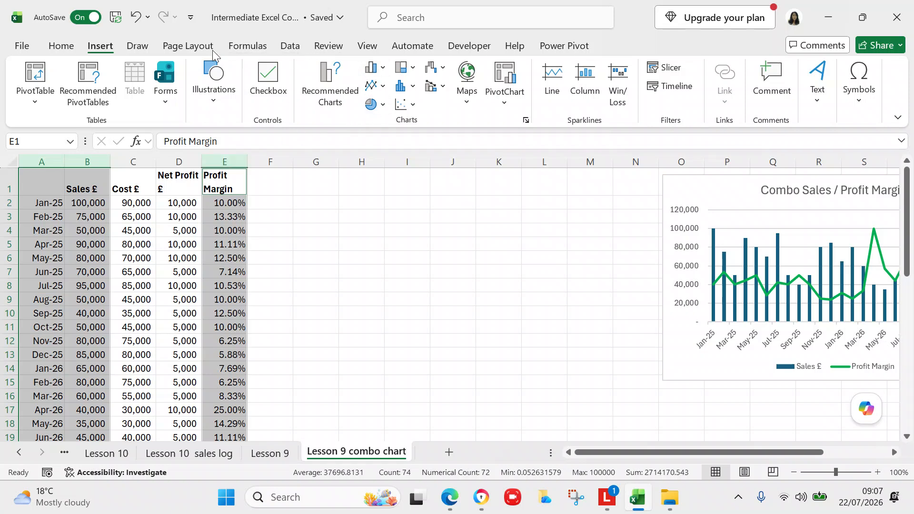
{"action": "left_click", "coordinate": [323, 76]}
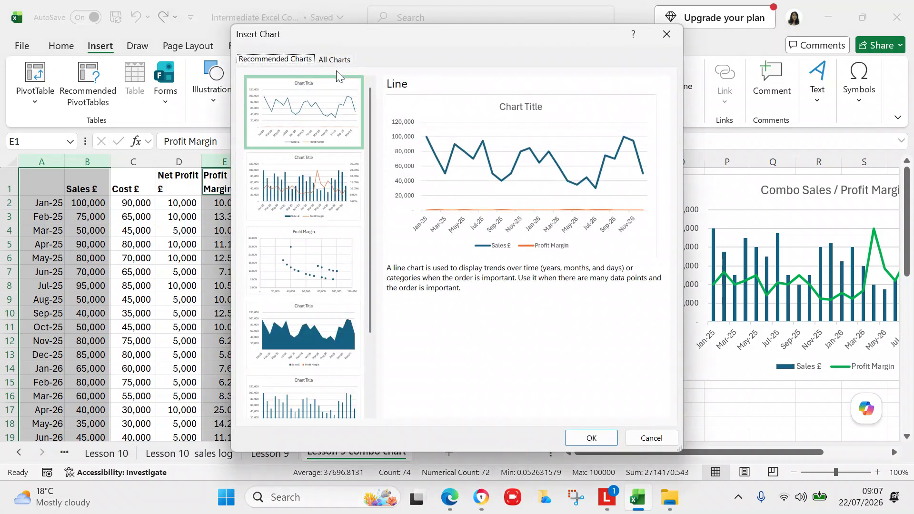
{"action": "left_click", "coordinate": [337, 62]}
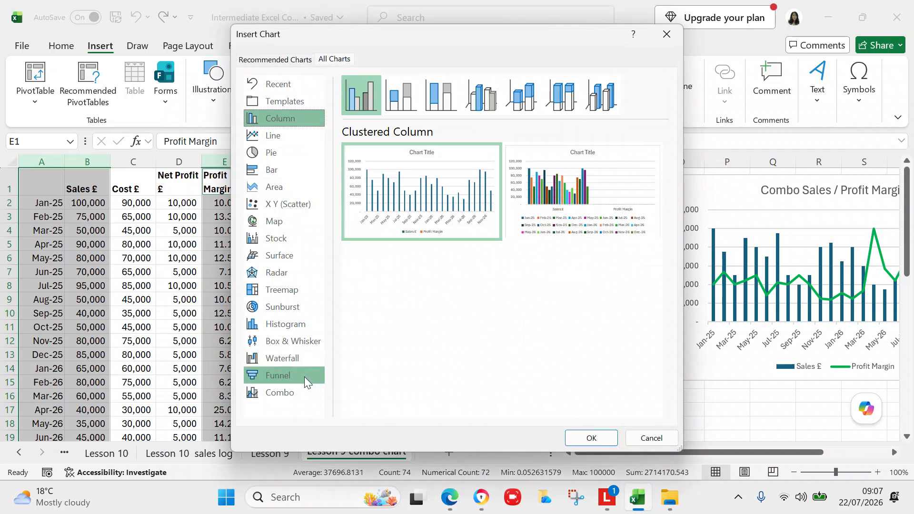
{"action": "left_click", "coordinate": [293, 391]}
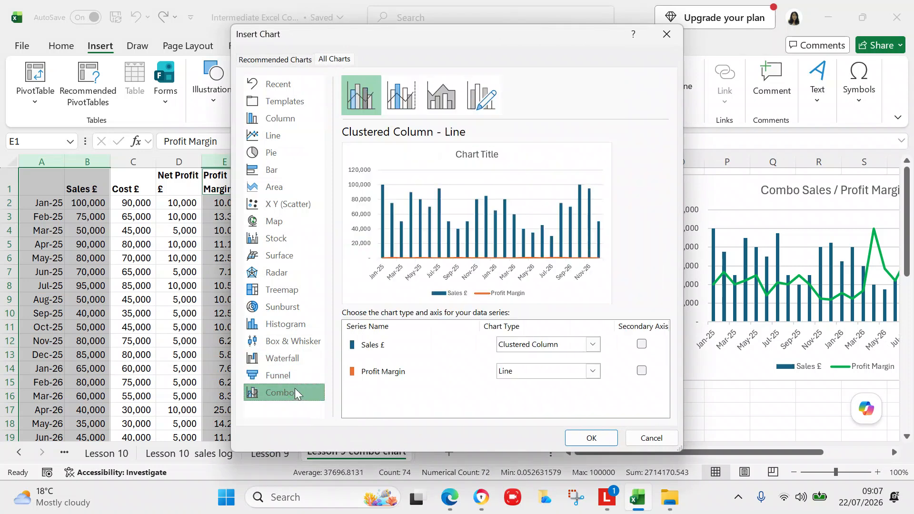
Step: Compare the combo subtypes and insert the Clustered Column - Line on Secondary Axis chart with Profit Margin on the secondary axis
{"action": "left_click", "coordinate": [398, 101]}
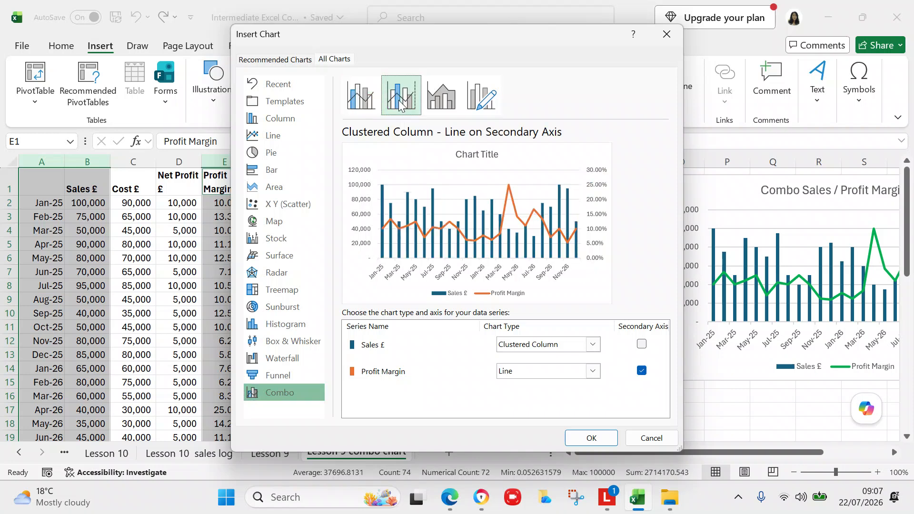
{"action": "left_click", "coordinate": [433, 105]}
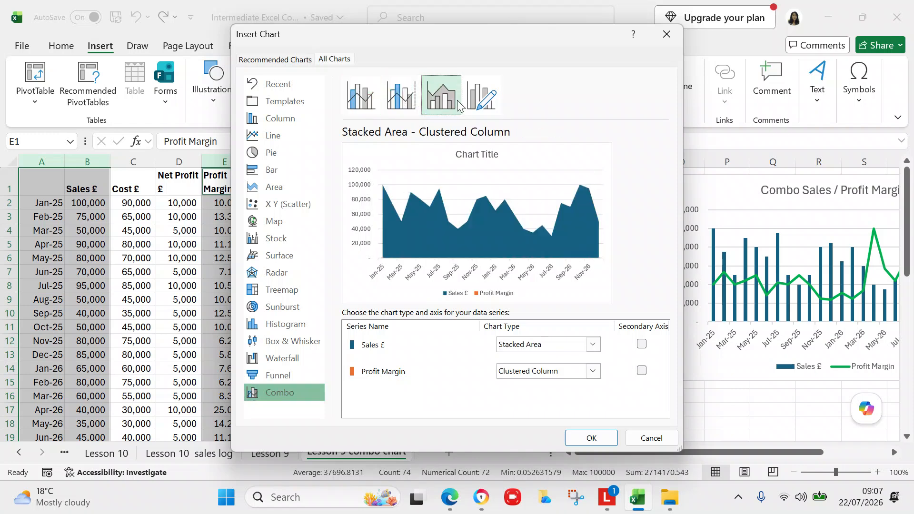
{"action": "left_click", "coordinate": [479, 104]}
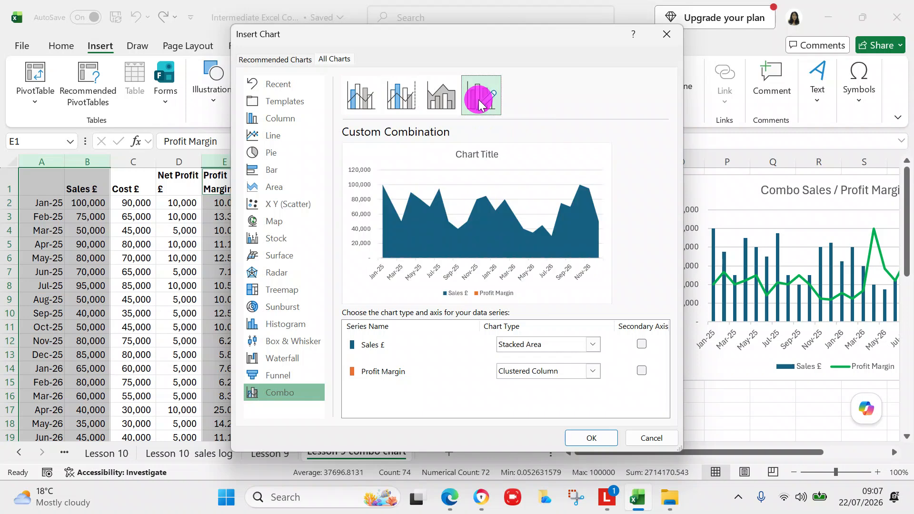
{"action": "left_click", "coordinate": [402, 97]}
{"action": "left_click", "coordinate": [354, 108]}
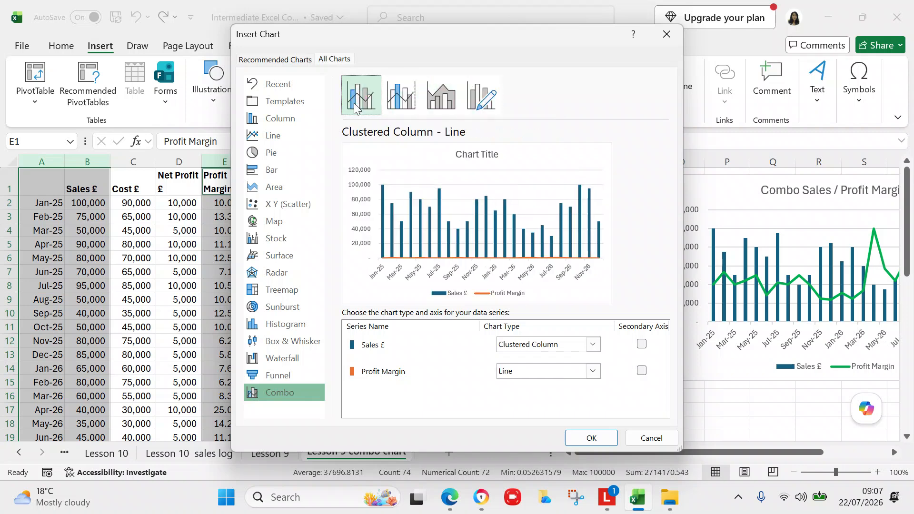
{"action": "left_click", "coordinate": [389, 100]}
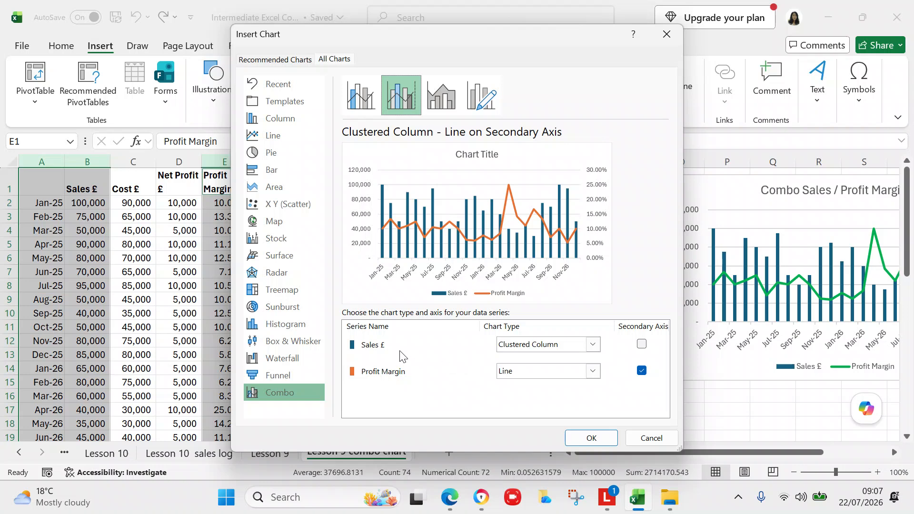
{"action": "left_click", "coordinate": [577, 435]}
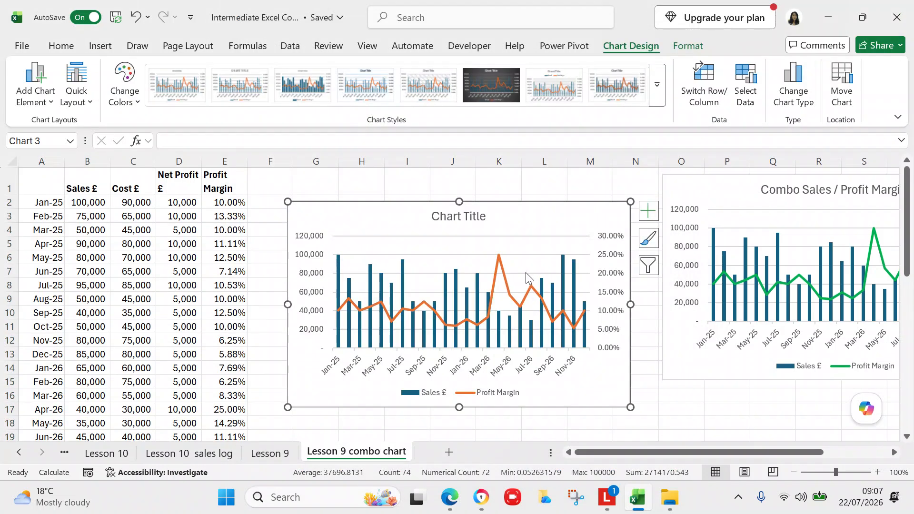
Step: Shift the new combo chart slightly closer to the data and retitle it "Combo Chart Sales v Profit Margin"
{"action": "left_click_drag", "start_coordinate": [525, 222], "coordinate": [513, 206]}
{"action": "double_click", "coordinate": [453, 201]}
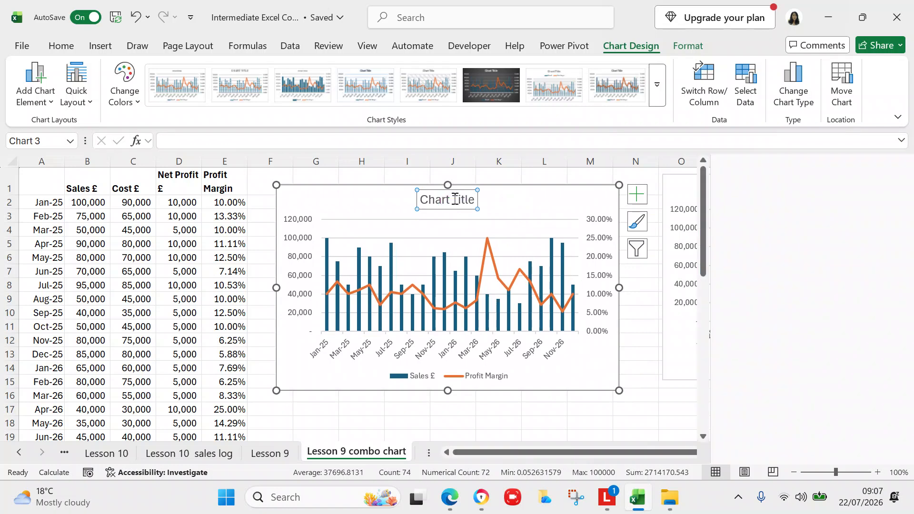
{"action": "left_click", "coordinate": [456, 199]}
{"action": "key", "text": "Right"}
{"action": "key", "text": "Right"}
{"action": "key", "text": "Right"}
{"action": "key", "text": "Right"}
{"action": "key", "text": "BackSpace"}
{"action": "key", "text": "BackSpace"}
{"action": "key", "text": "BackSpace"}
{"action": "key", "text": "BackSpace"}
{"action": "key", "text": "BackSpace"}
{"action": "key", "text": "BackSpace"}
{"action": "key", "text": "BackSpace"}
{"action": "key", "text": "BackSpace"}
{"action": "key", "text": "BackSpace"}
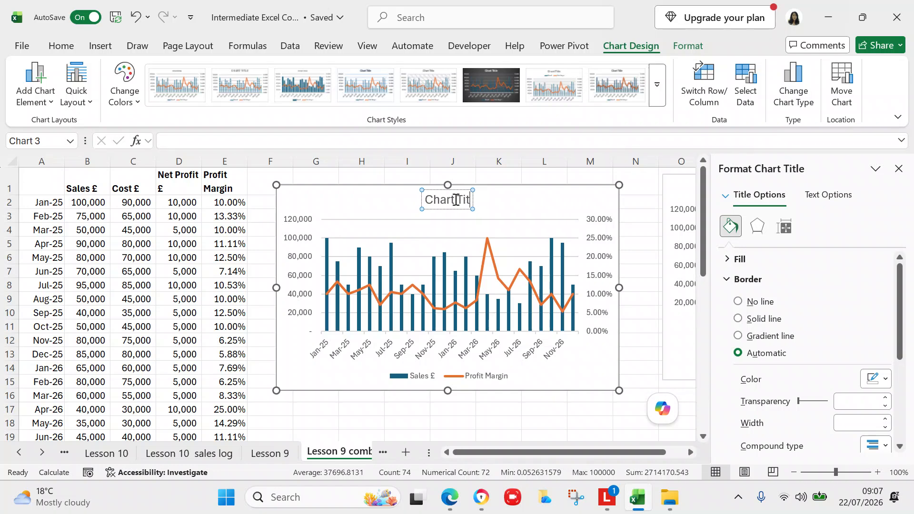
{"action": "key", "text": "BackSpace"}
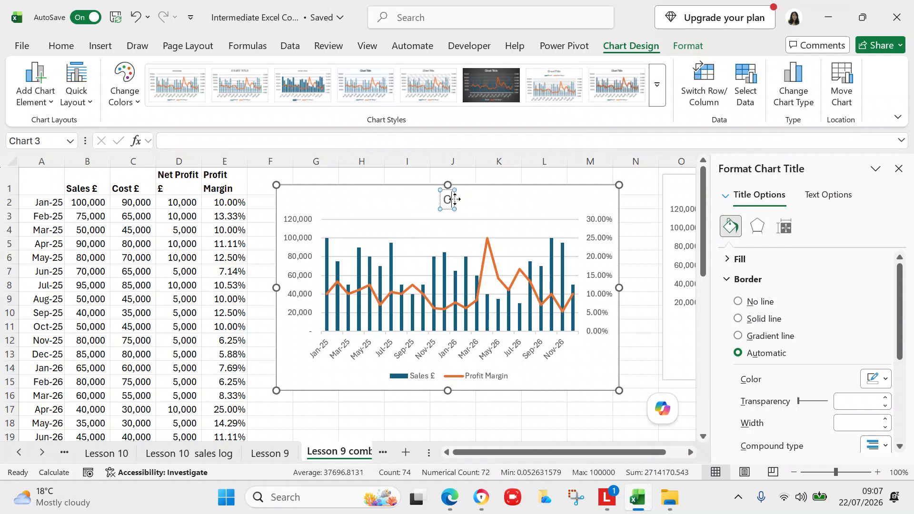
{"action": "type", "text": "ombo"}
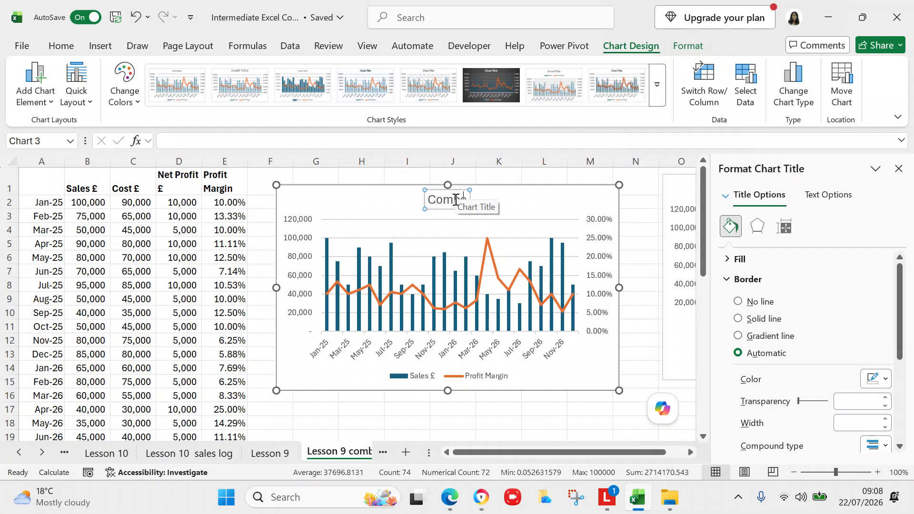
{"action": "type", "text": " Chart"}
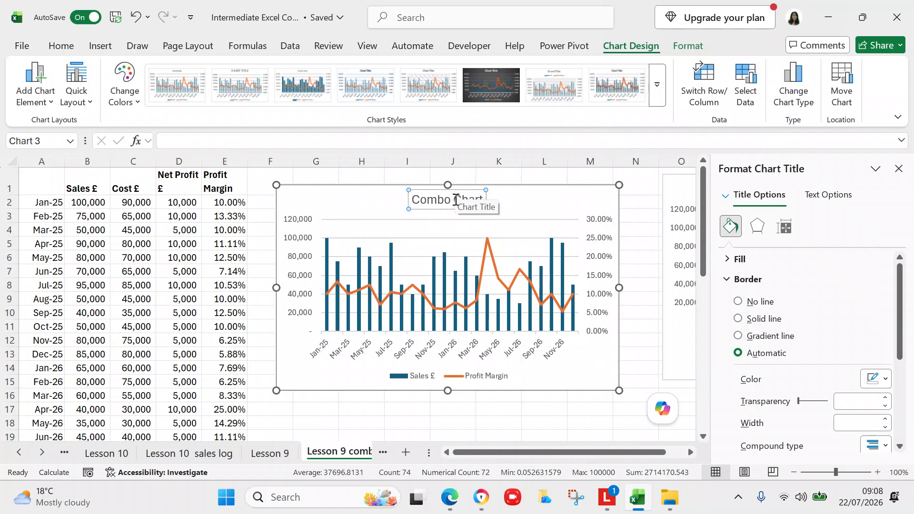
{"action": "type", "text": "Sal"}
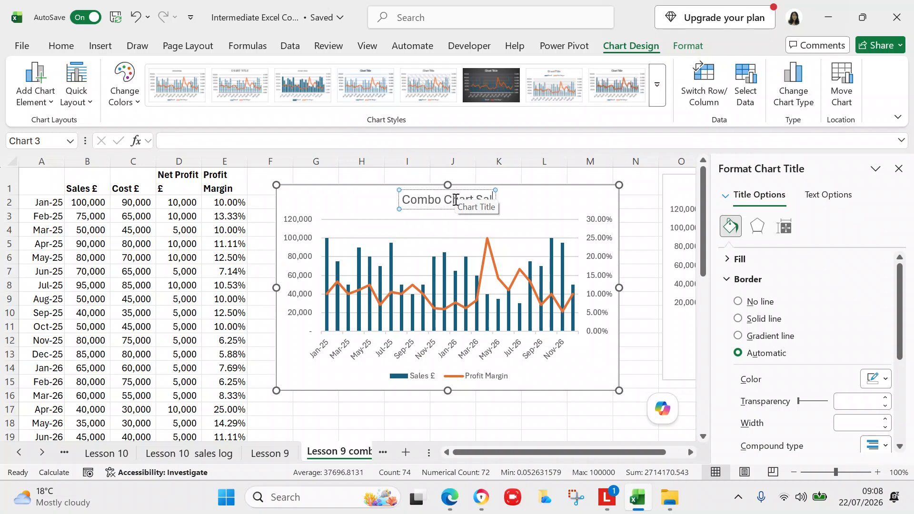
{"action": "type", "text": "es v Pr"}
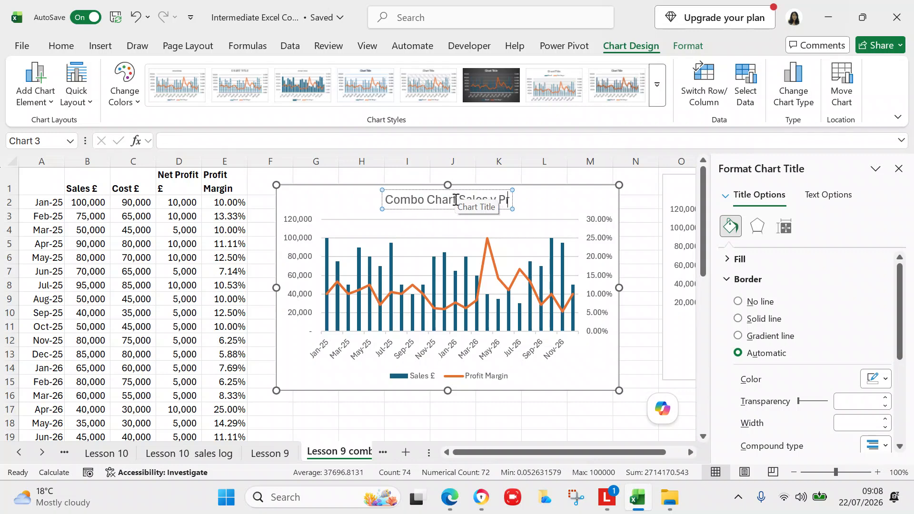
{"action": "type", "text": "ofit Margin"}
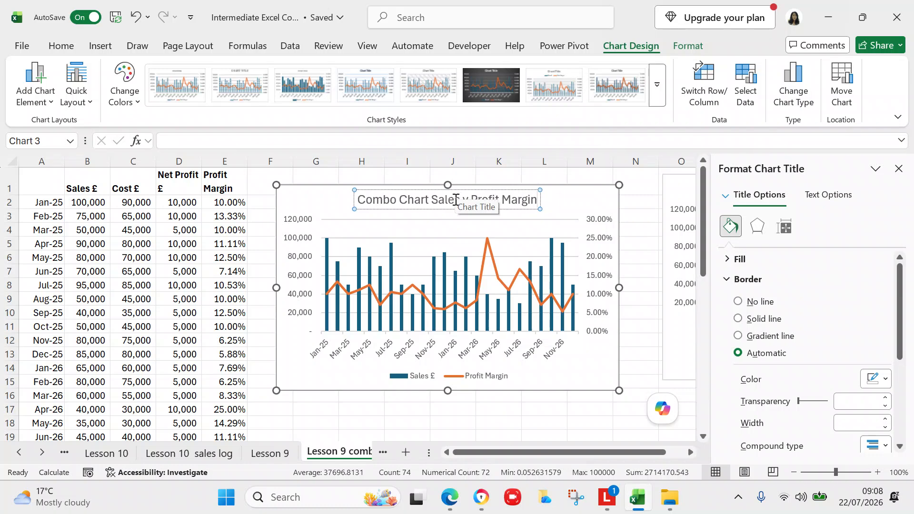
{"action": "left_click", "coordinate": [592, 202]}
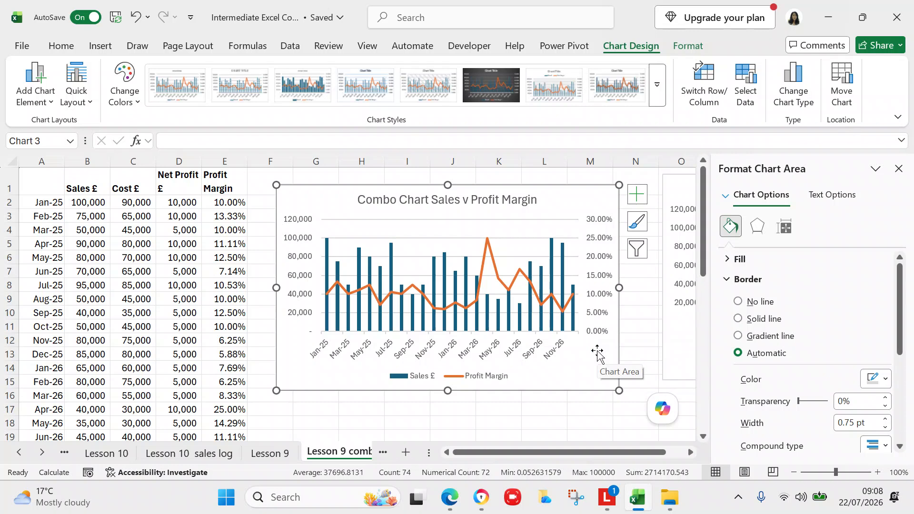
Step: Recolour the Sales £ columns with the standard blue for both fill and outline
{"action": "left_click", "coordinate": [399, 381]}
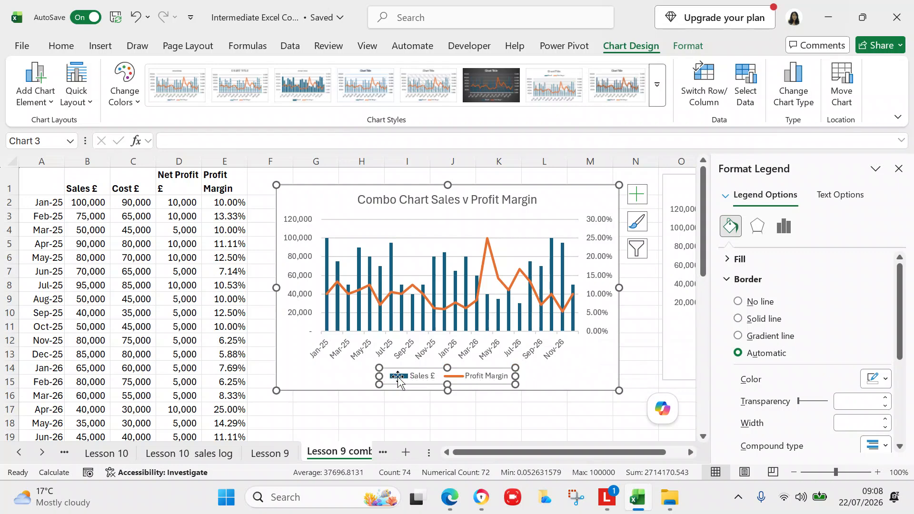
{"action": "right_click", "coordinate": [398, 379]}
{"action": "left_click", "coordinate": [399, 381]}
{"action": "left_click", "coordinate": [399, 381]}
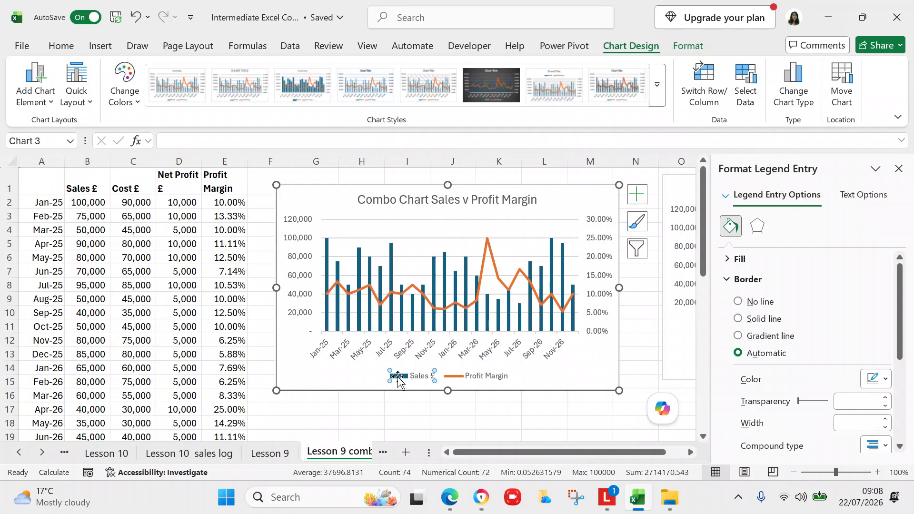
{"action": "right_click", "coordinate": [399, 380]}
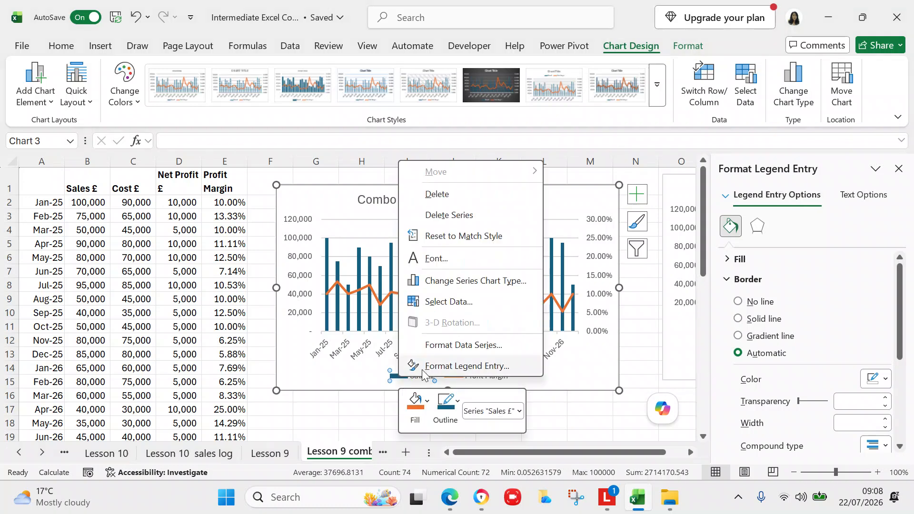
{"action": "left_click", "coordinate": [423, 404]}
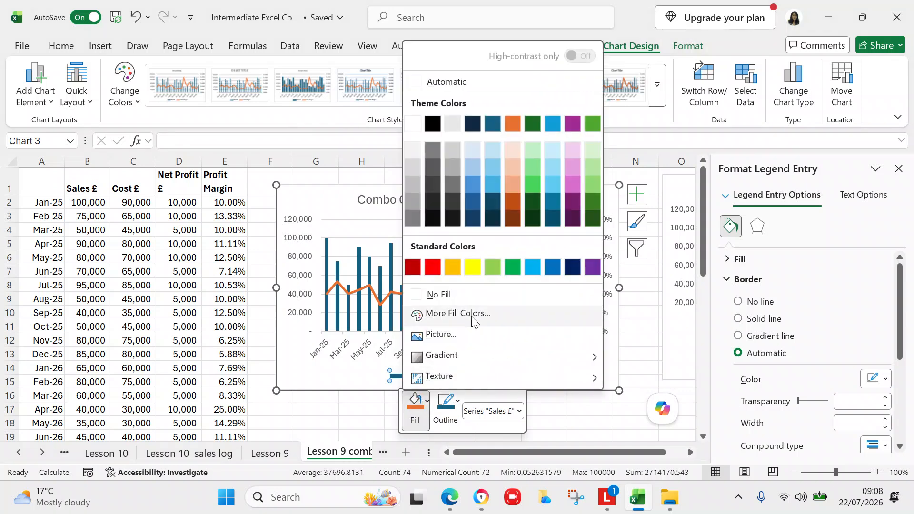
{"action": "left_click", "coordinate": [552, 267]}
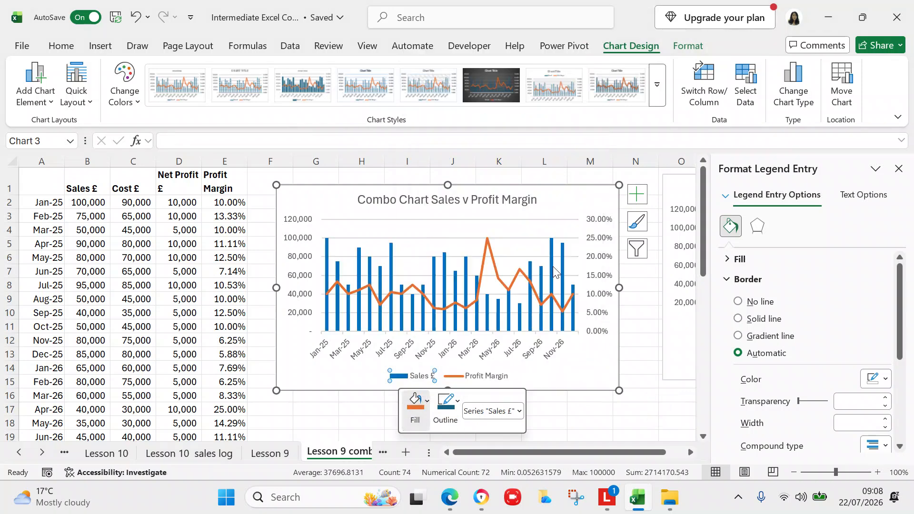
{"action": "left_click", "coordinate": [455, 402]}
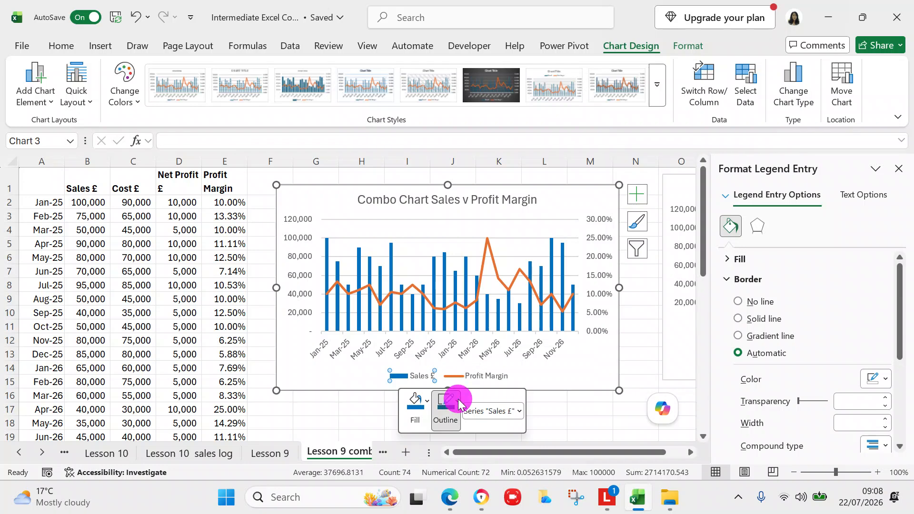
{"action": "left_click", "coordinate": [579, 245]}
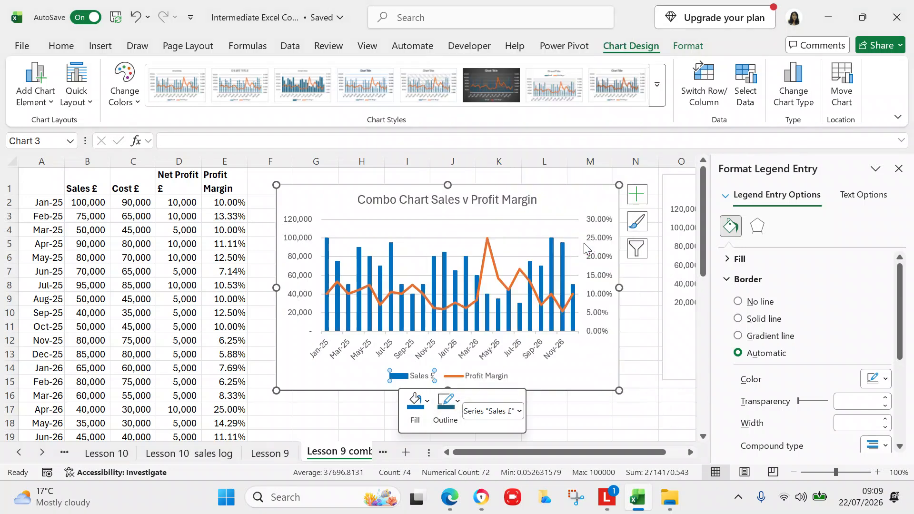
{"action": "left_click", "coordinate": [574, 434]}
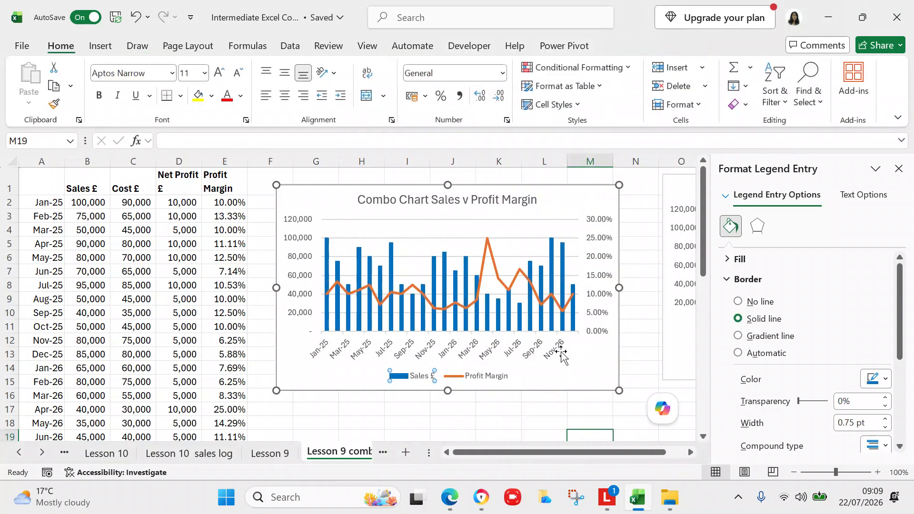
Step: Recolour the Profit Margin line with the standard light green for both fill and outline
{"action": "left_click", "coordinate": [455, 376]}
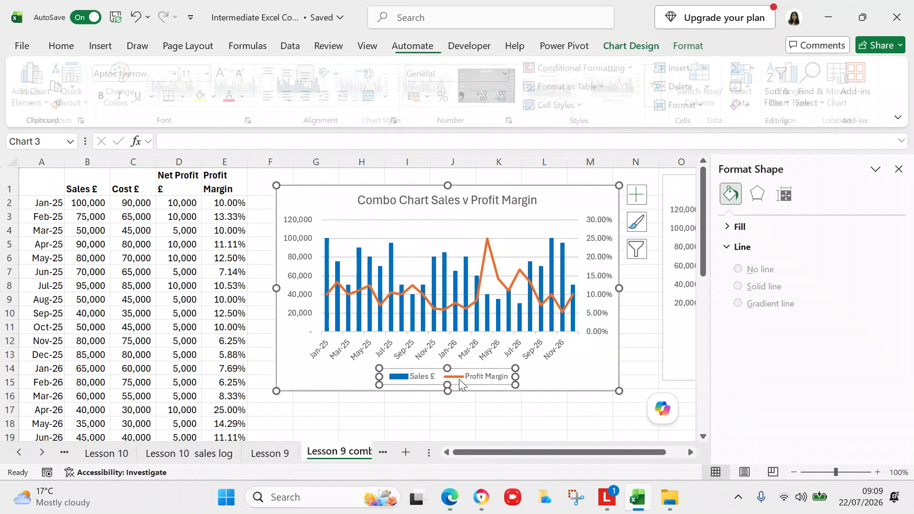
{"action": "left_click", "coordinate": [458, 380]}
{"action": "right_click", "coordinate": [459, 381]}
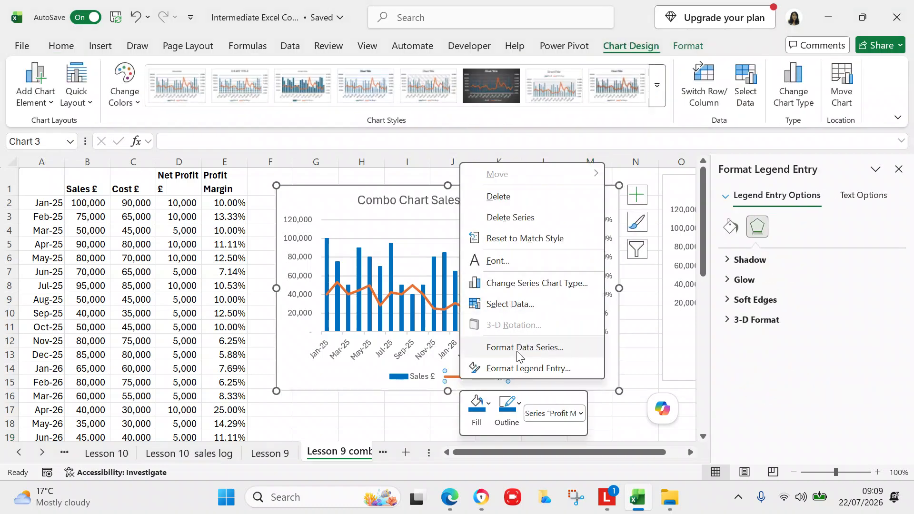
{"action": "left_click", "coordinate": [487, 406]}
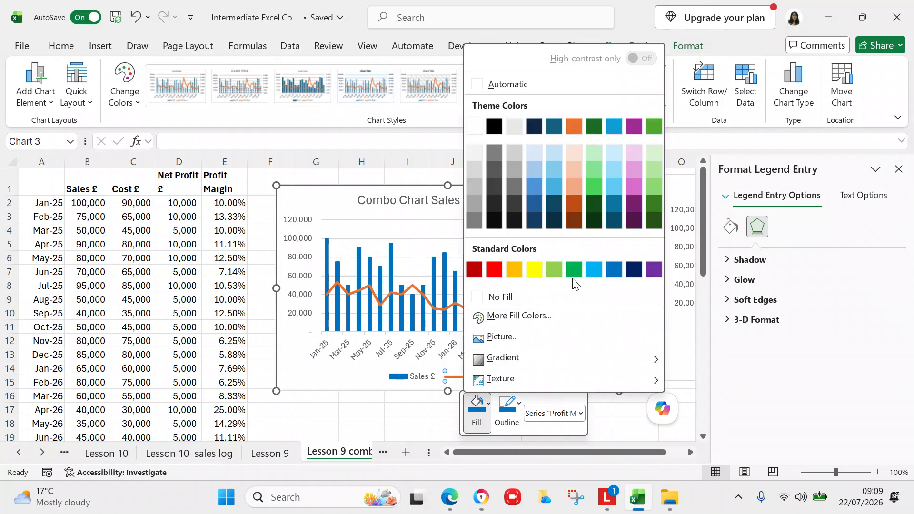
{"action": "left_click", "coordinate": [559, 273]}
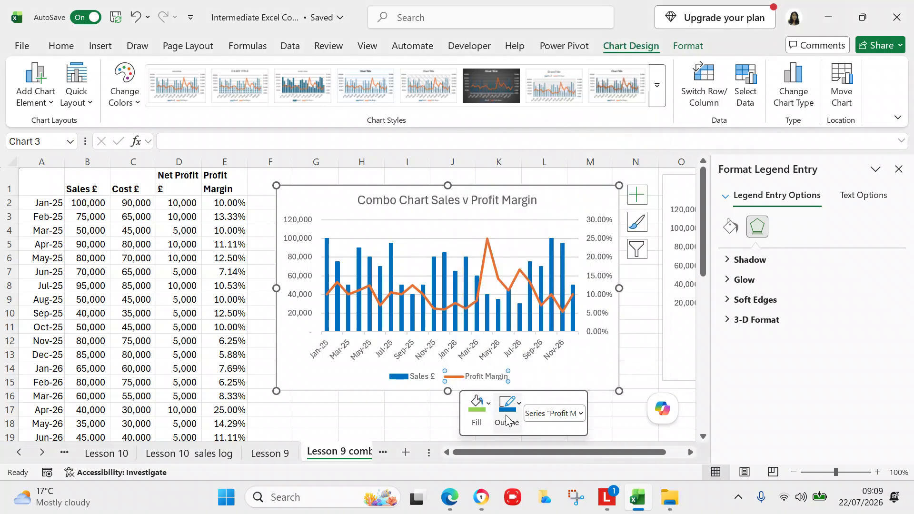
{"action": "left_click", "coordinate": [518, 405]}
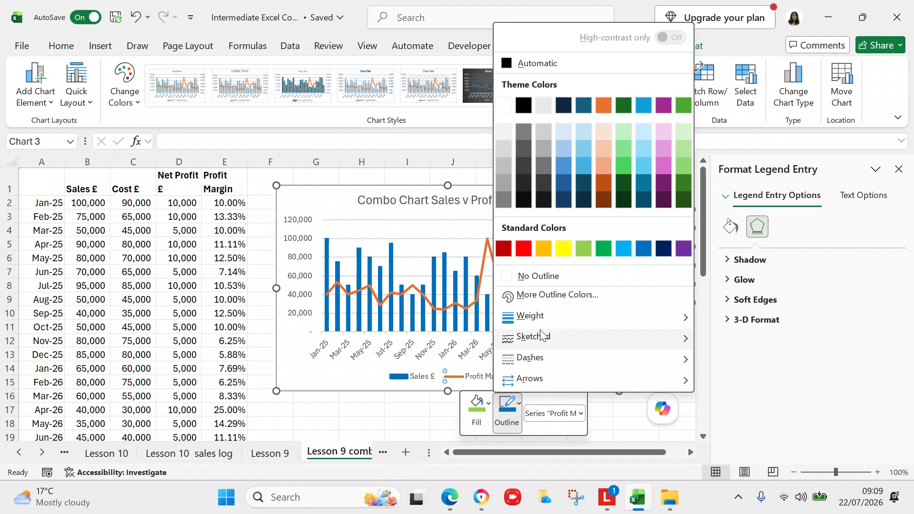
{"action": "left_click", "coordinate": [584, 249]}
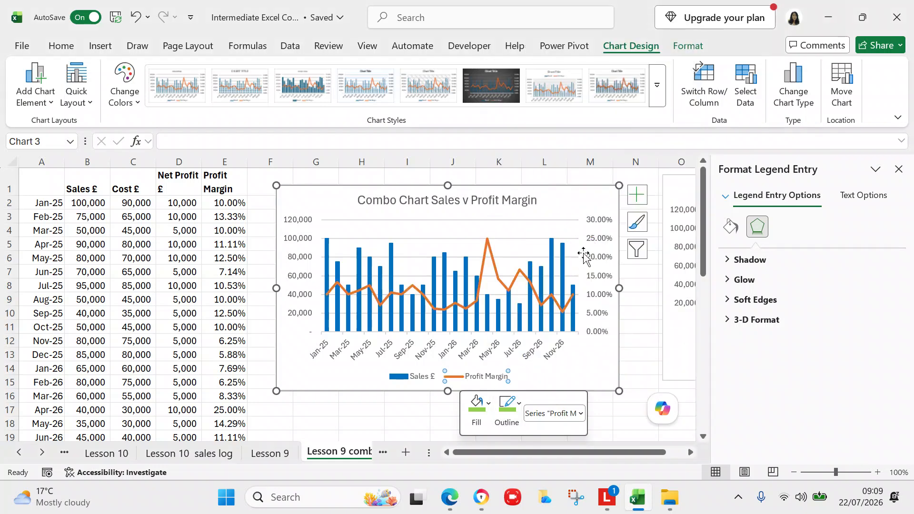
{"action": "left_click", "coordinate": [619, 423]}
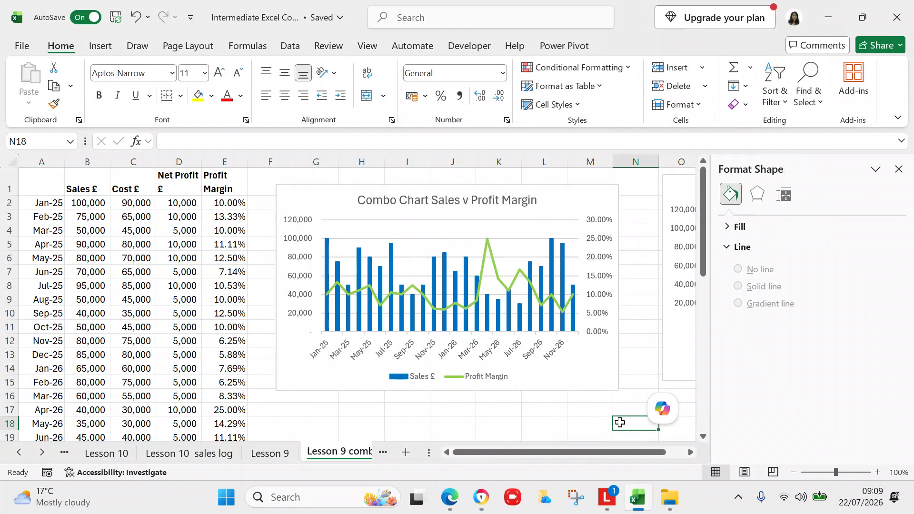
Step: Move the new combo chart into column F beside the data and the Combo Sales / Profit Margin chart so that it starts in column N
{"action": "left_click", "coordinate": [556, 208]}
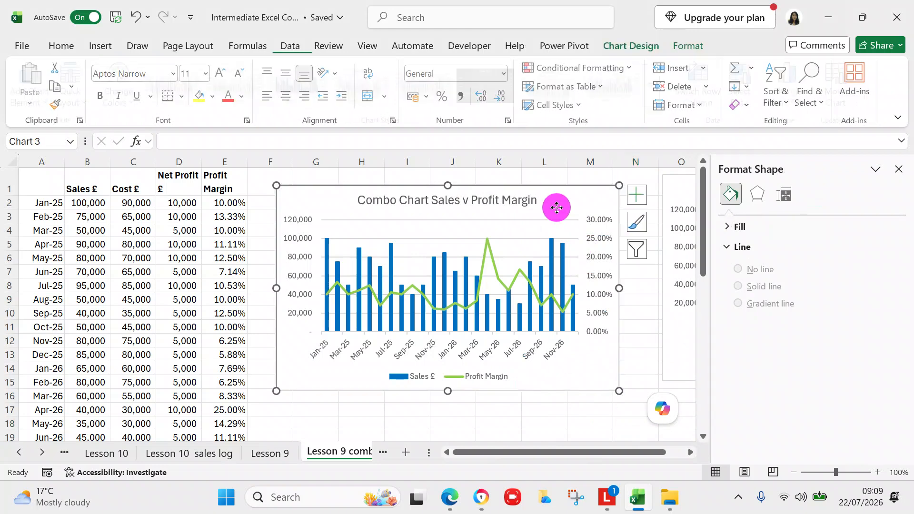
{"action": "left_click_drag", "start_coordinate": [556, 208], "coordinate": [541, 206]}
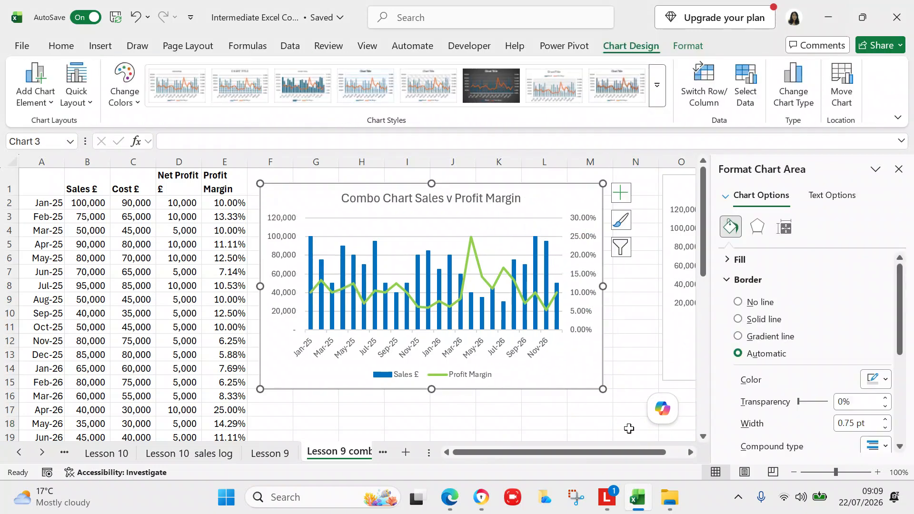
{"action": "left_click_drag", "start_coordinate": [626, 456], "coordinate": [790, 436]}
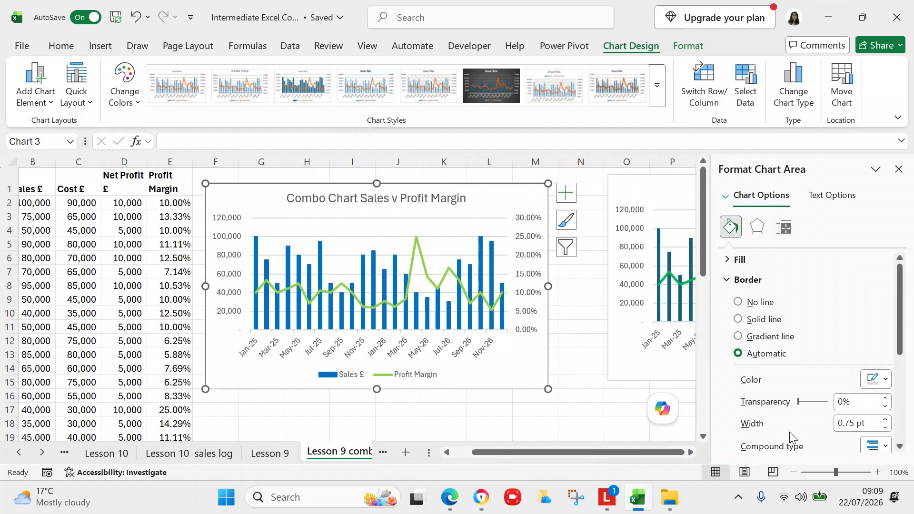
{"action": "left_click_drag", "start_coordinate": [690, 453], "coordinate": [690, 454]}
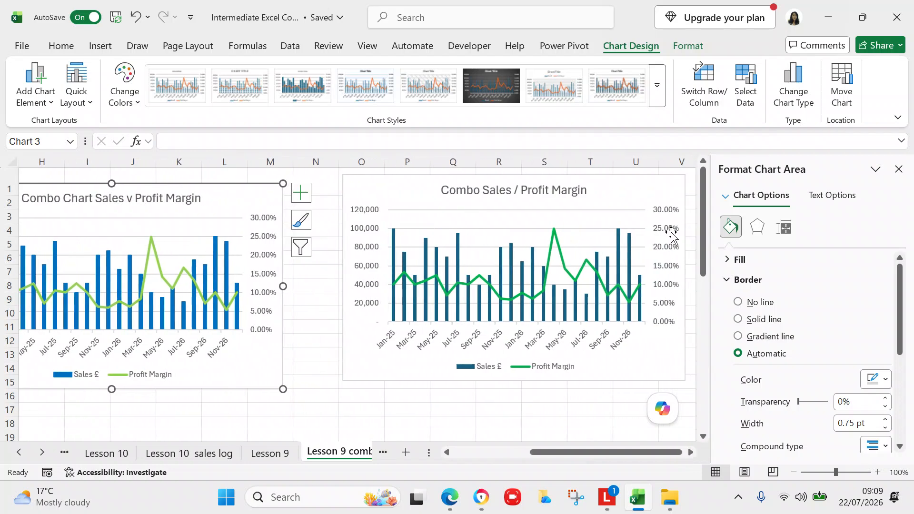
{"action": "left_click", "coordinate": [627, 199]}
{"action": "left_click_drag", "start_coordinate": [627, 199], "coordinate": [596, 210]}
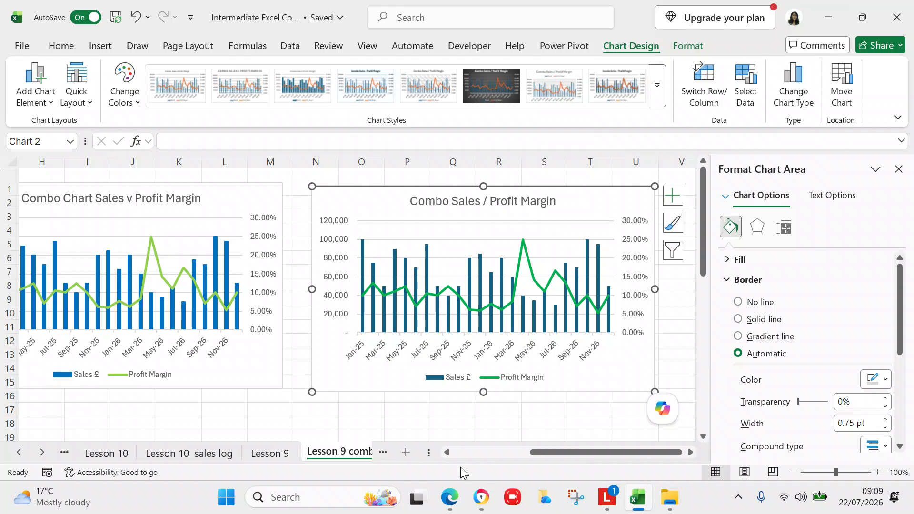
{"action": "left_click_drag", "start_coordinate": [450, 457], "coordinate": [449, 457]}
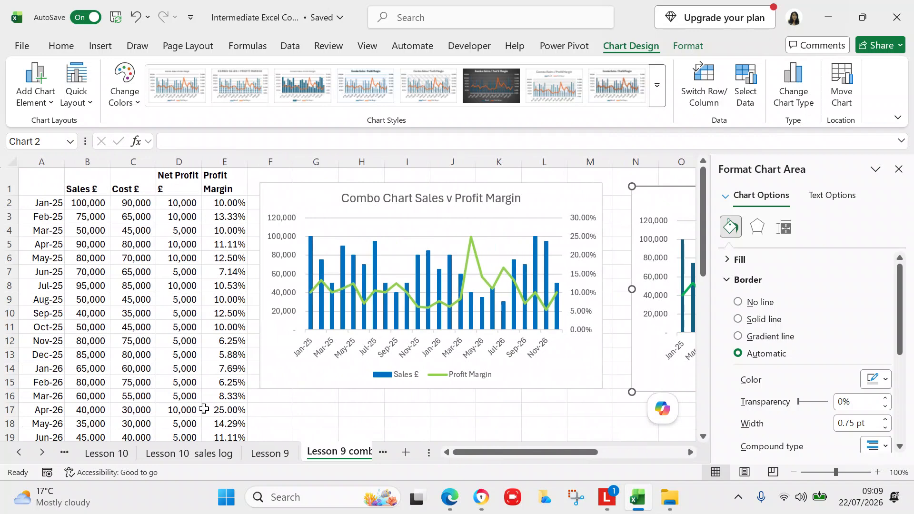
Step: Set the Jun-25 sales figure in B7 to 110000 to test how the combo chart responds
{"action": "left_click", "coordinate": [94, 274]}
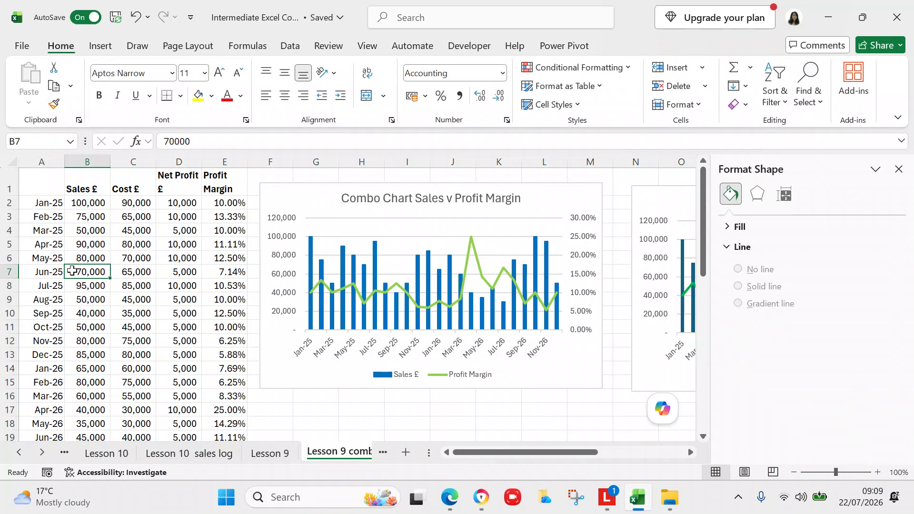
{"action": "left_click", "coordinate": [77, 271]}
{"action": "type", "text": "110000"}
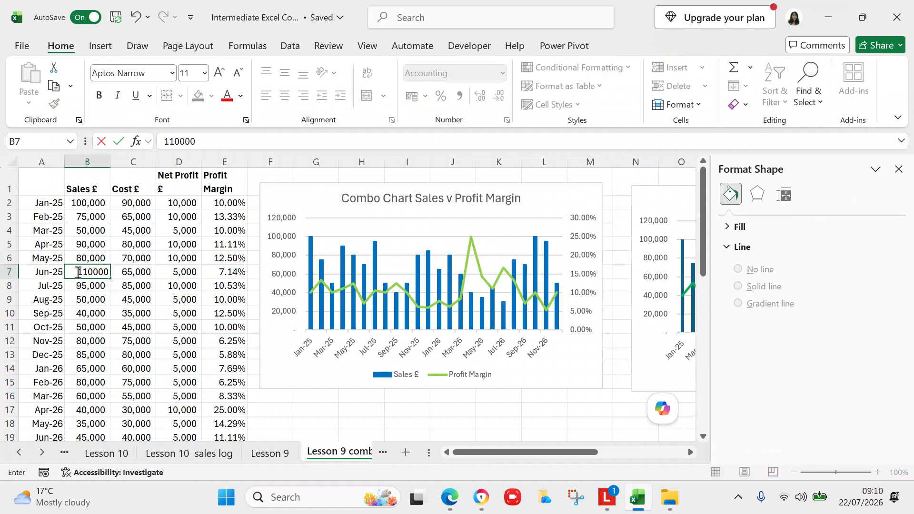
{"action": "key", "text": "Return"}
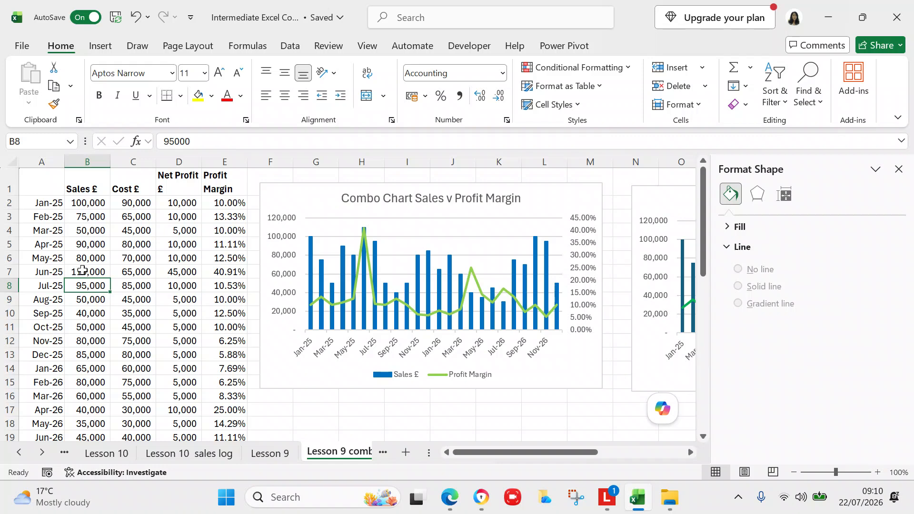
Step: Undo the change to the Jun-25 sales figure in B7
{"action": "left_click", "coordinate": [82, 271]}
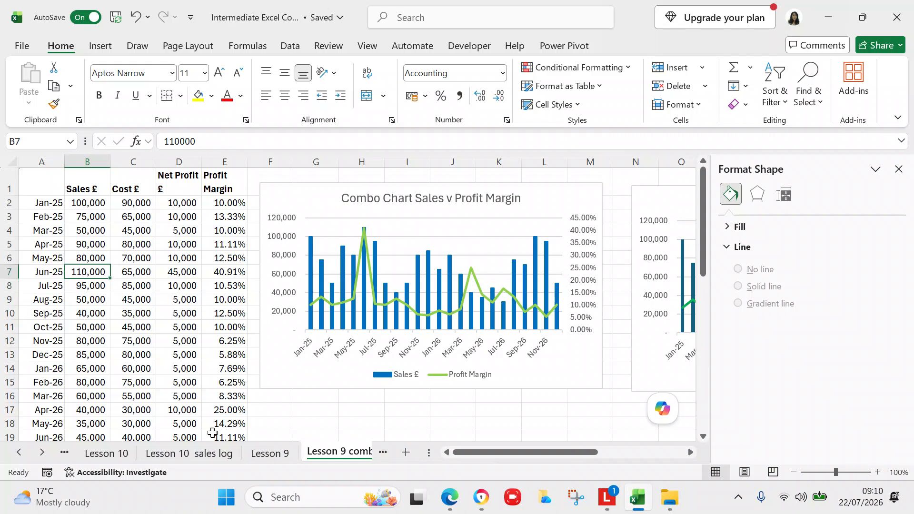
{"action": "left_click_drag", "start_coordinate": [526, 448], "coordinate": [471, 458]}
{"action": "left_click", "coordinate": [135, 19]}
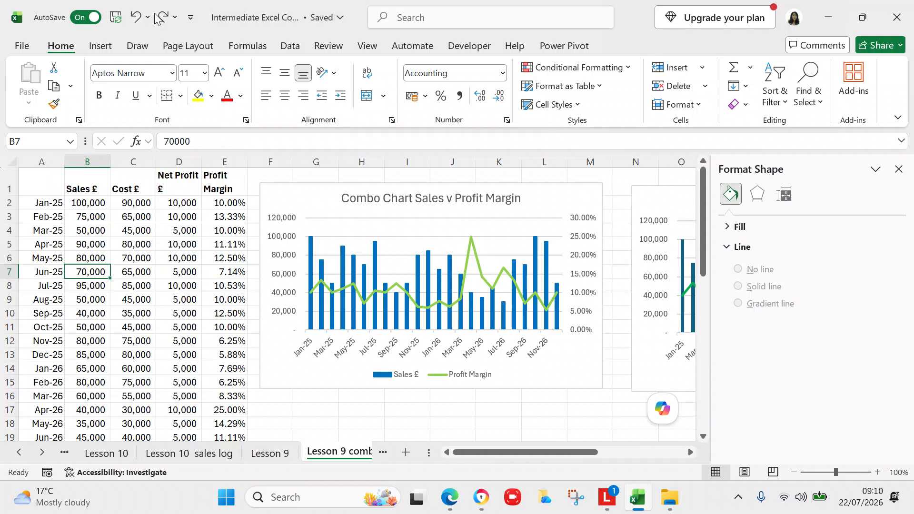
Step: Open the Save As Picture dialog for the Combo Chart Sales v Profit Margin chart and cancel it without saving
{"action": "left_click", "coordinate": [285, 203]}
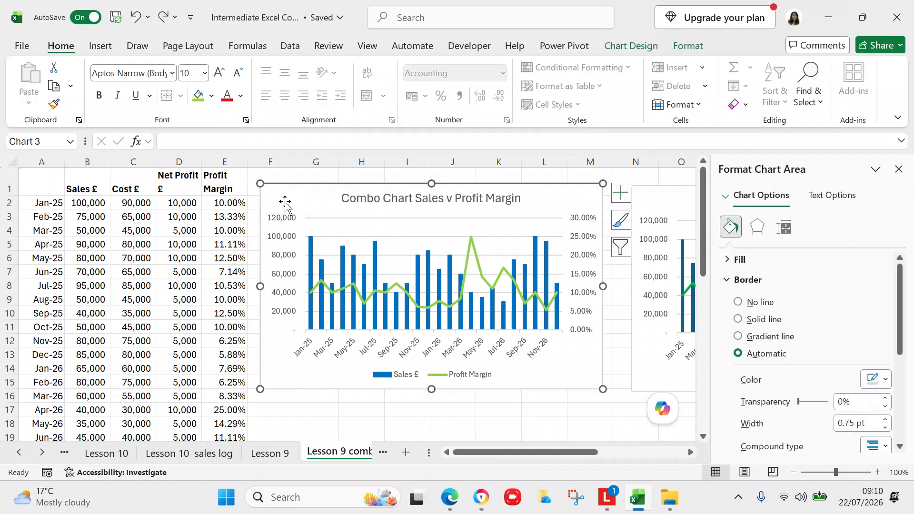
{"action": "right_click", "coordinate": [296, 200]}
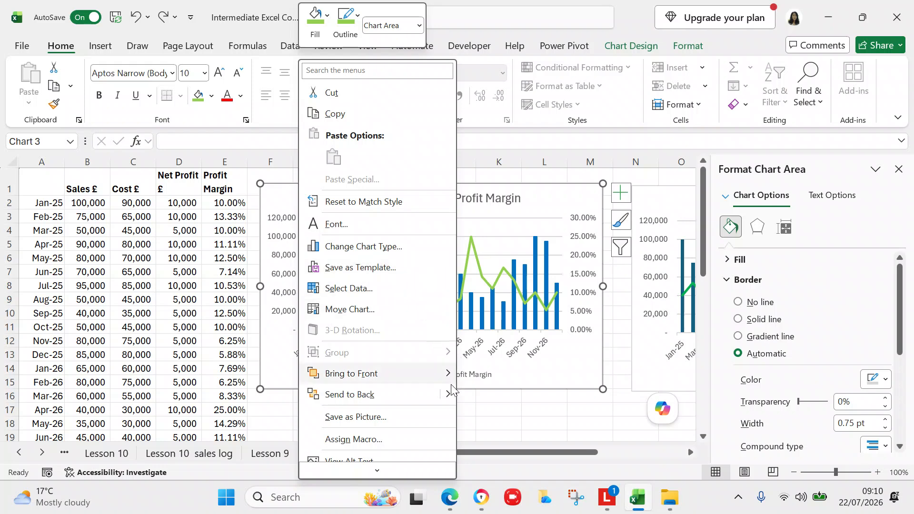
{"action": "left_click", "coordinate": [376, 420]}
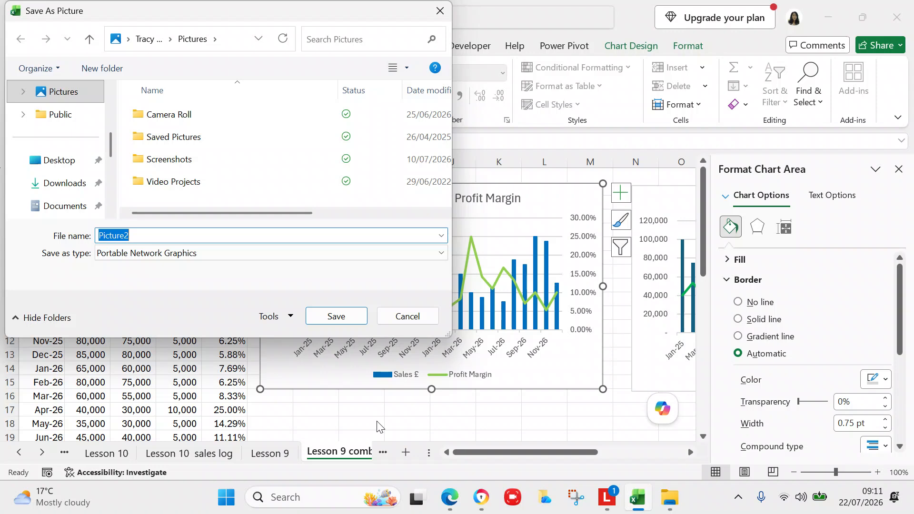
{"action": "left_click", "coordinate": [422, 318]}
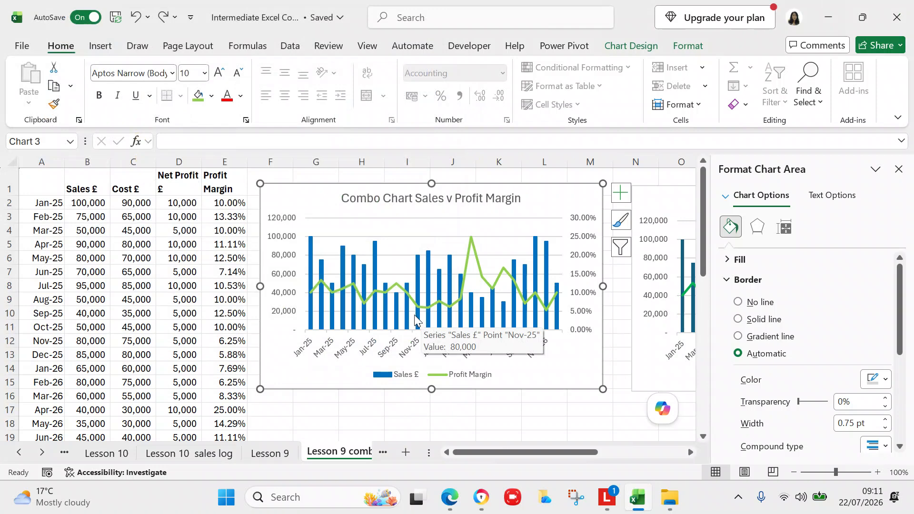
{"action": "left_click", "coordinate": [454, 419]}
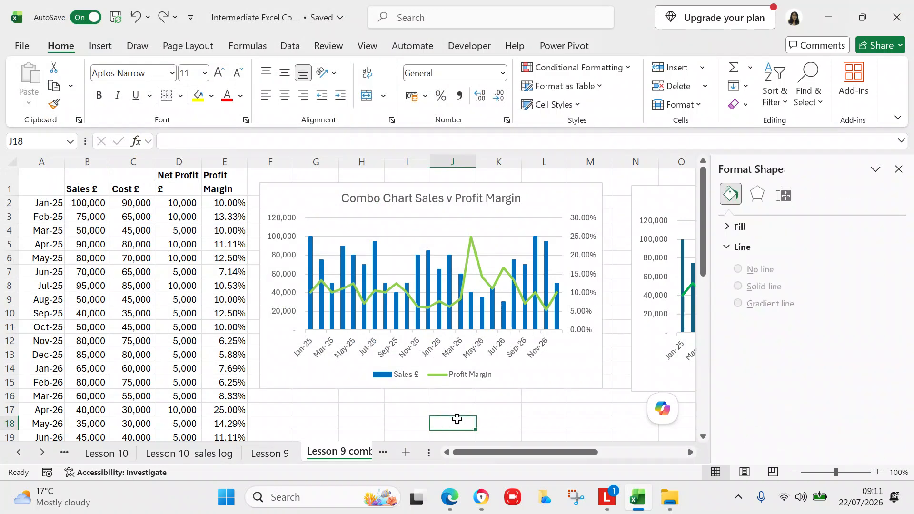
Step: Delete the older Combo Sales / Profit Margin chart starting in column N and close the shape formatting pane
{"action": "left_click_drag", "start_coordinate": [549, 452], "coordinate": [638, 451]}
{"action": "left_click", "coordinate": [563, 203]}
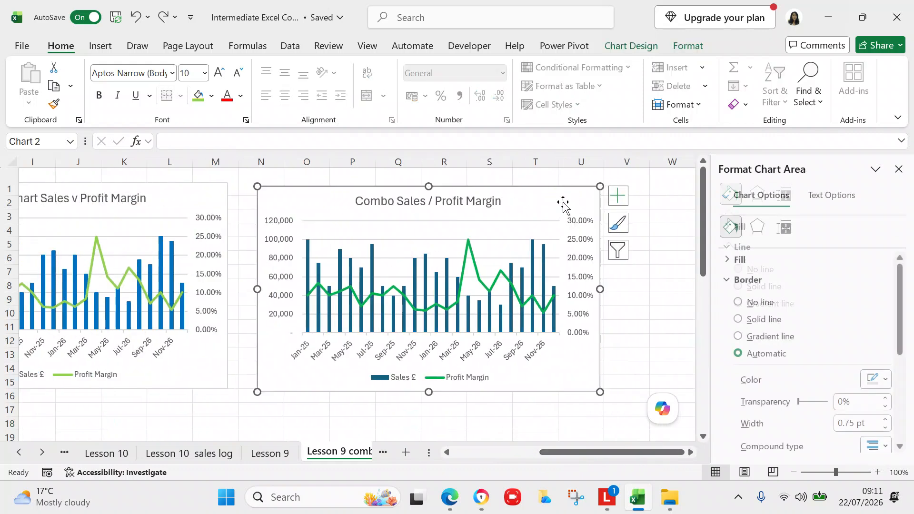
{"action": "key", "text": "Delete"}
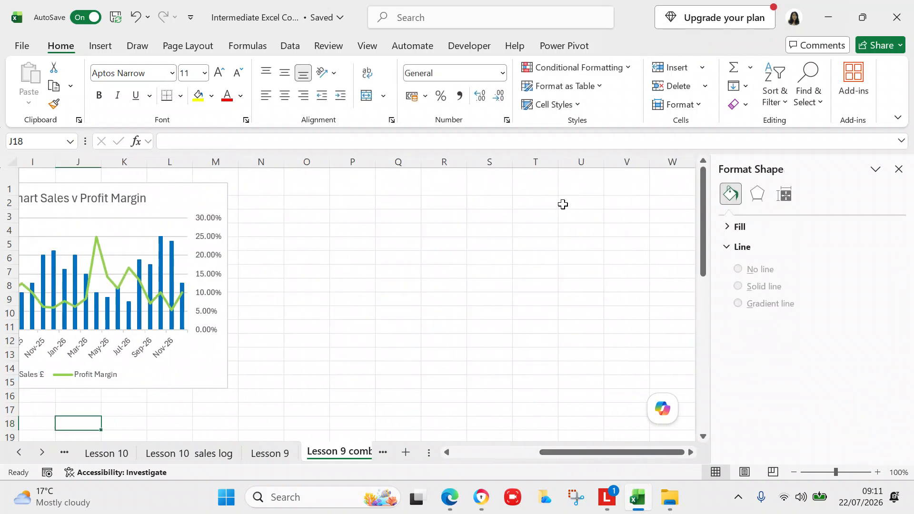
{"action": "left_click_drag", "start_coordinate": [562, 452], "coordinate": [385, 456]}
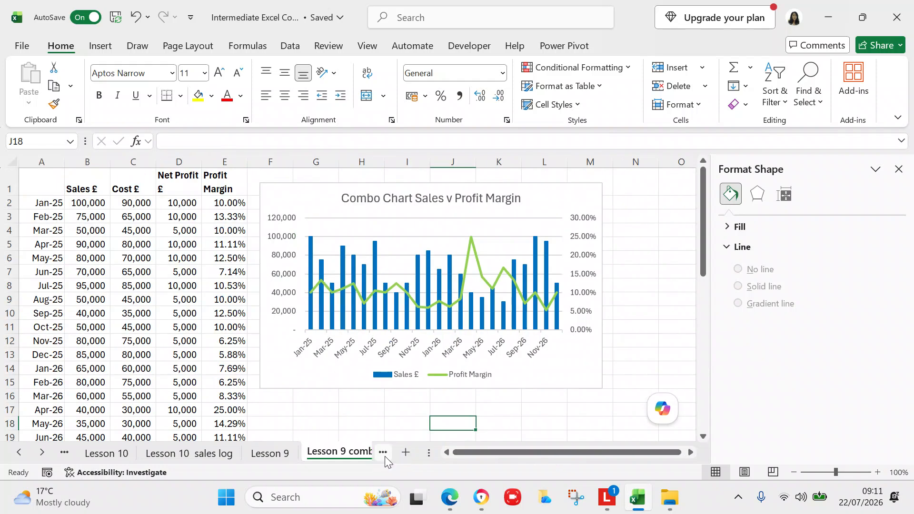
{"action": "left_click", "coordinate": [898, 170]}
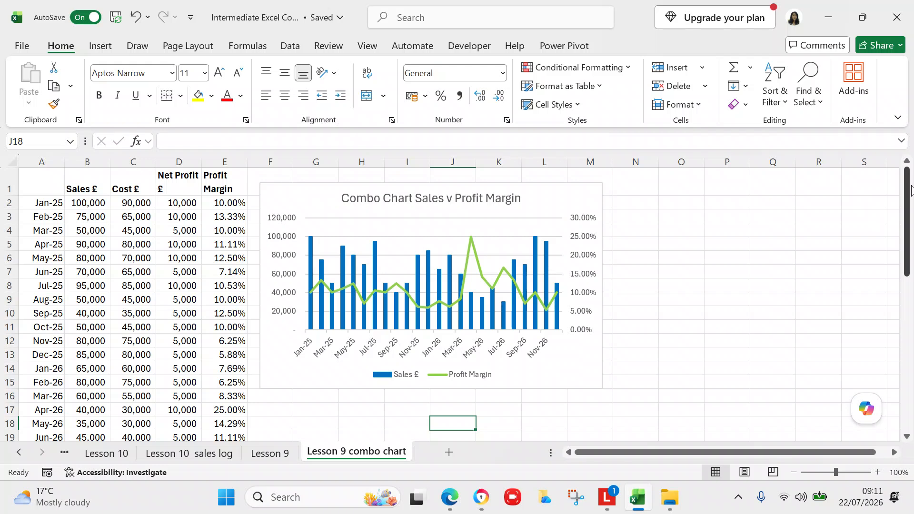
{"action": "left_click_drag", "start_coordinate": [911, 190], "coordinate": [904, 292]}
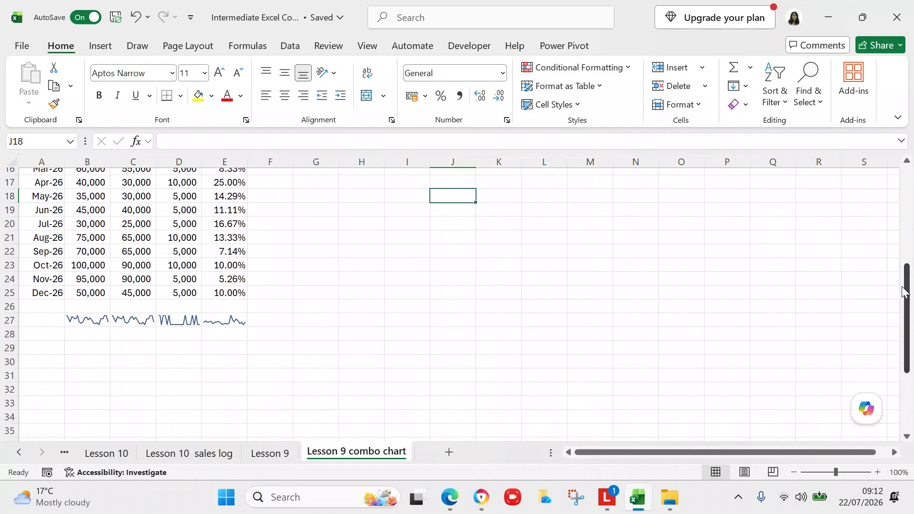
{"action": "left_click_drag", "start_coordinate": [904, 291], "coordinate": [906, 171]}
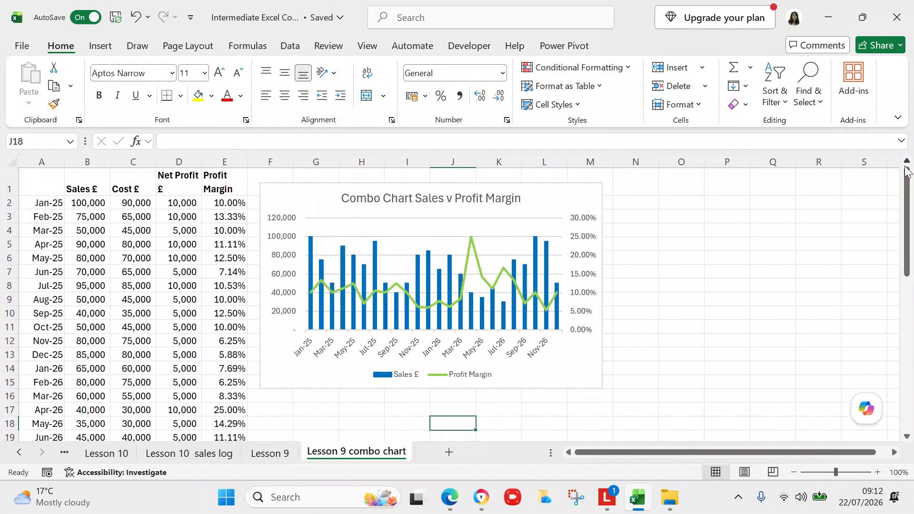